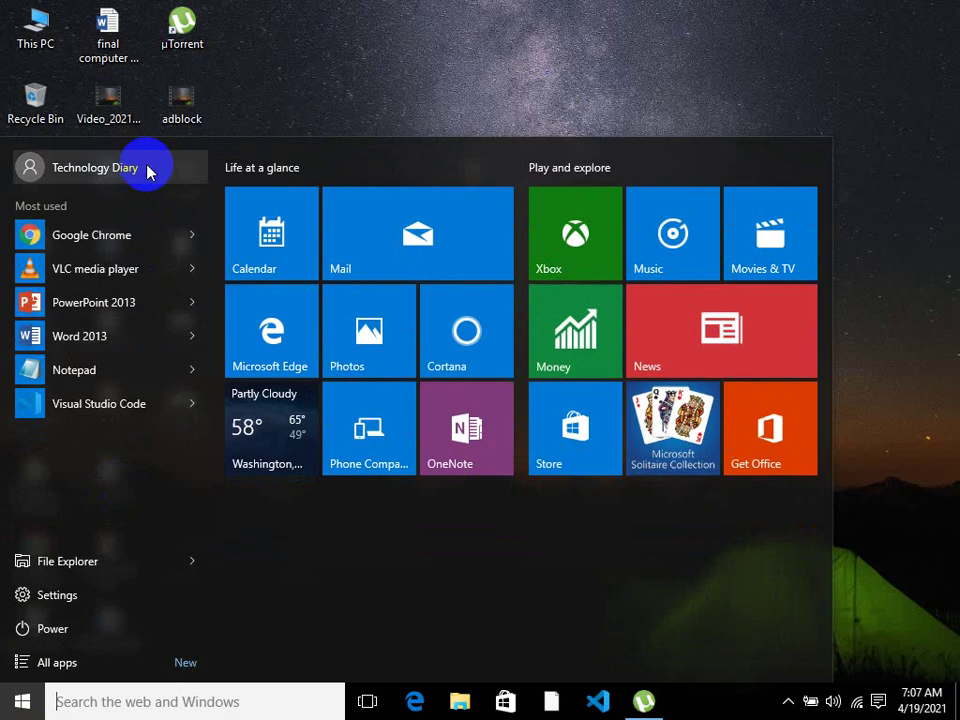
- Open the Control Panel by running the command "control" and maximize its window
left_click(28, 668)
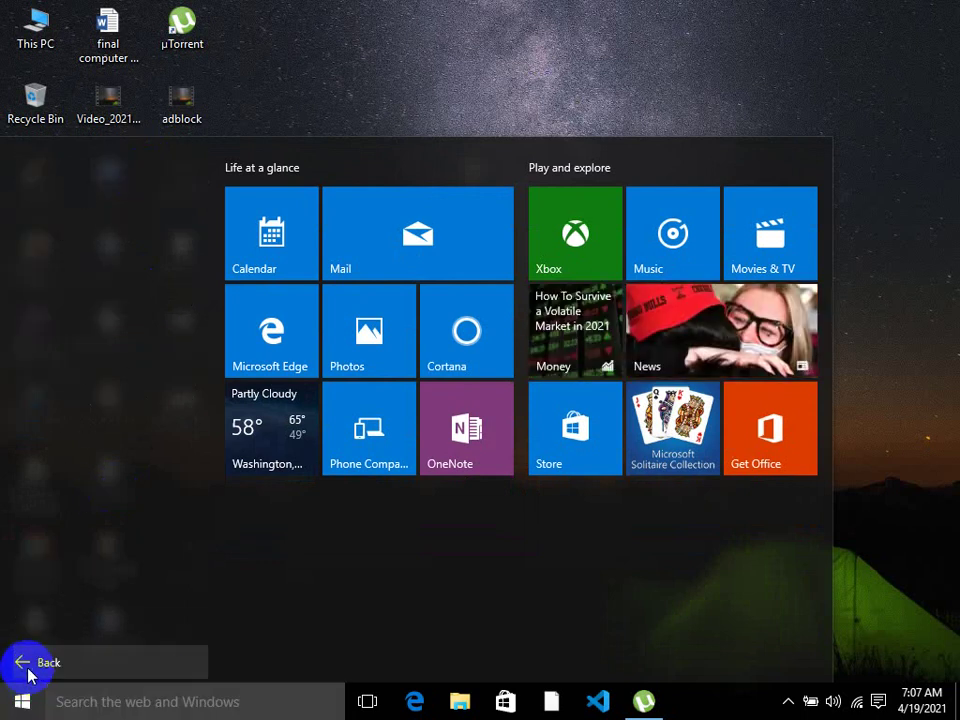
left_click(401, 90)
key("super+r")
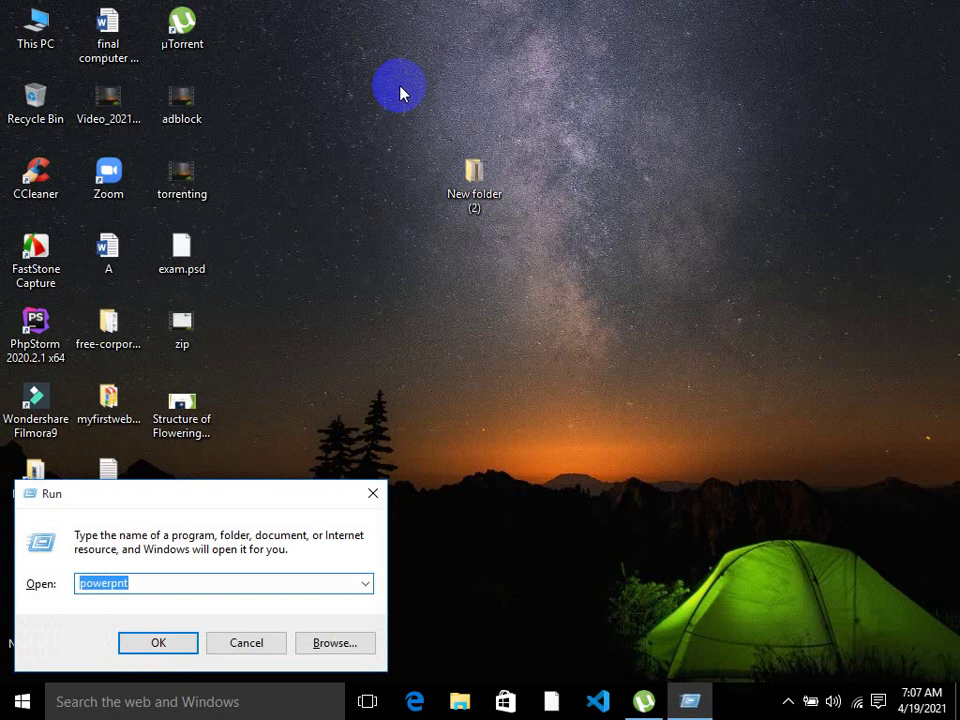
type("control")
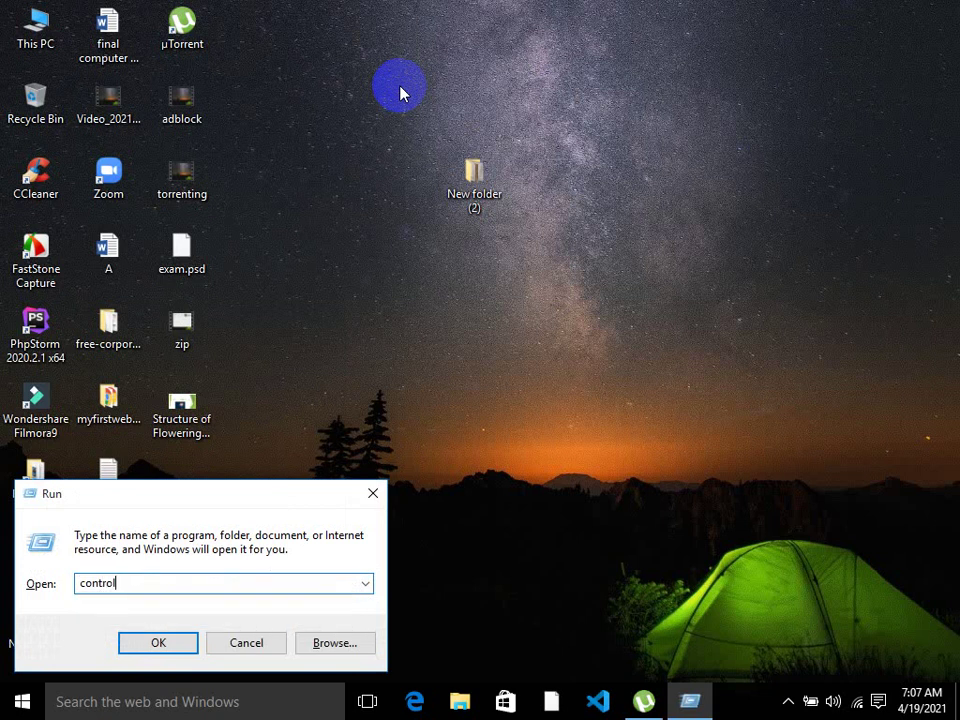
key("Return")
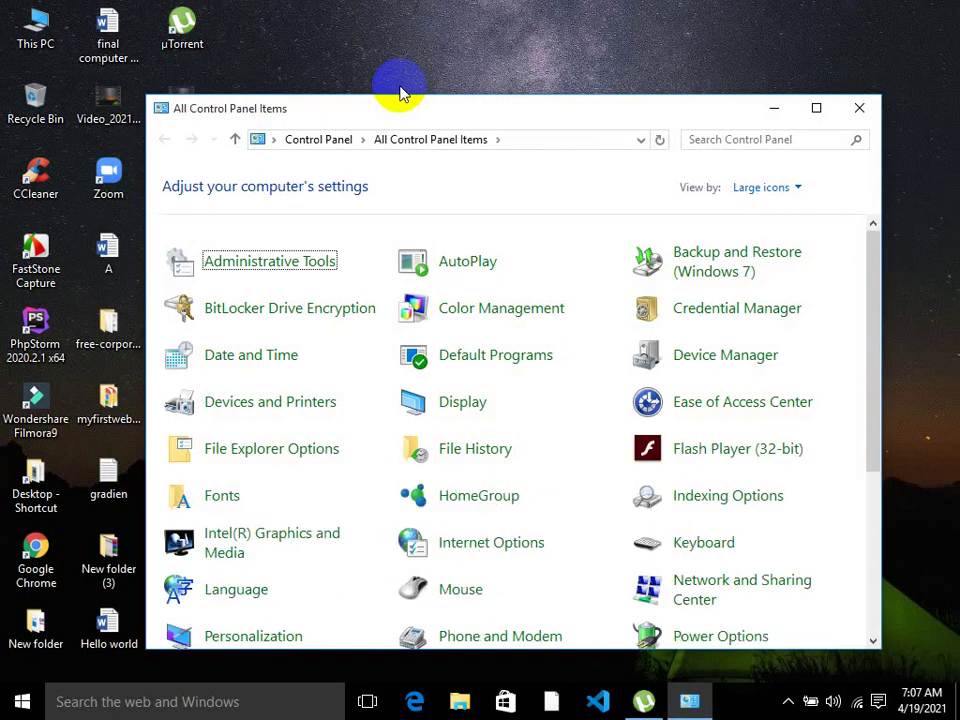
left_click(812, 110)
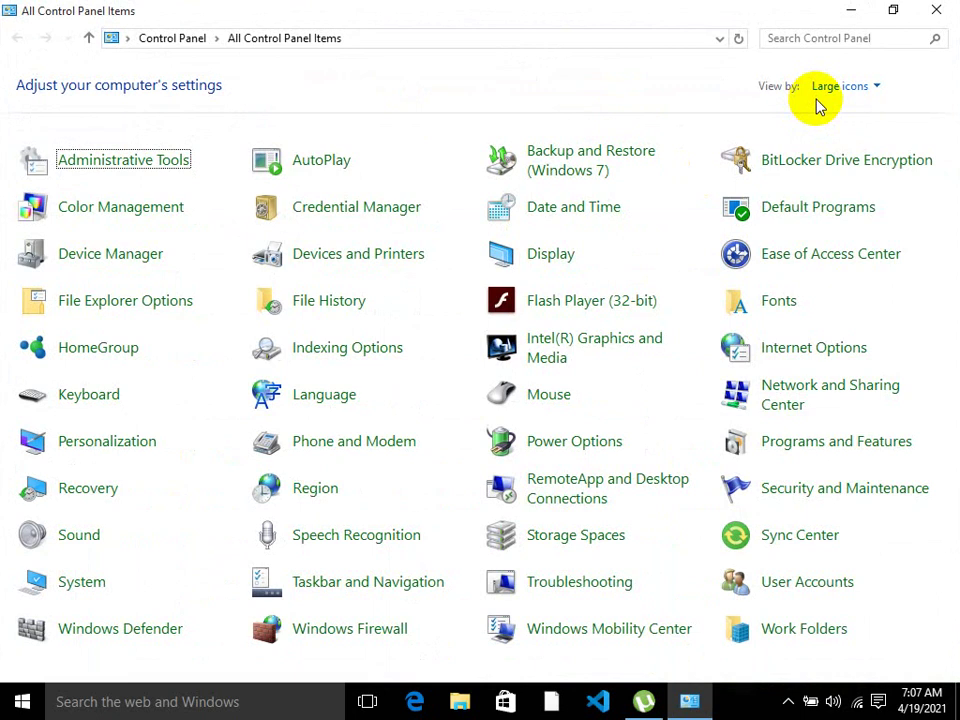
- Compare the Category, Large icons and Small icons views of the Control Panel, ending on Large icons
left_click(829, 88)
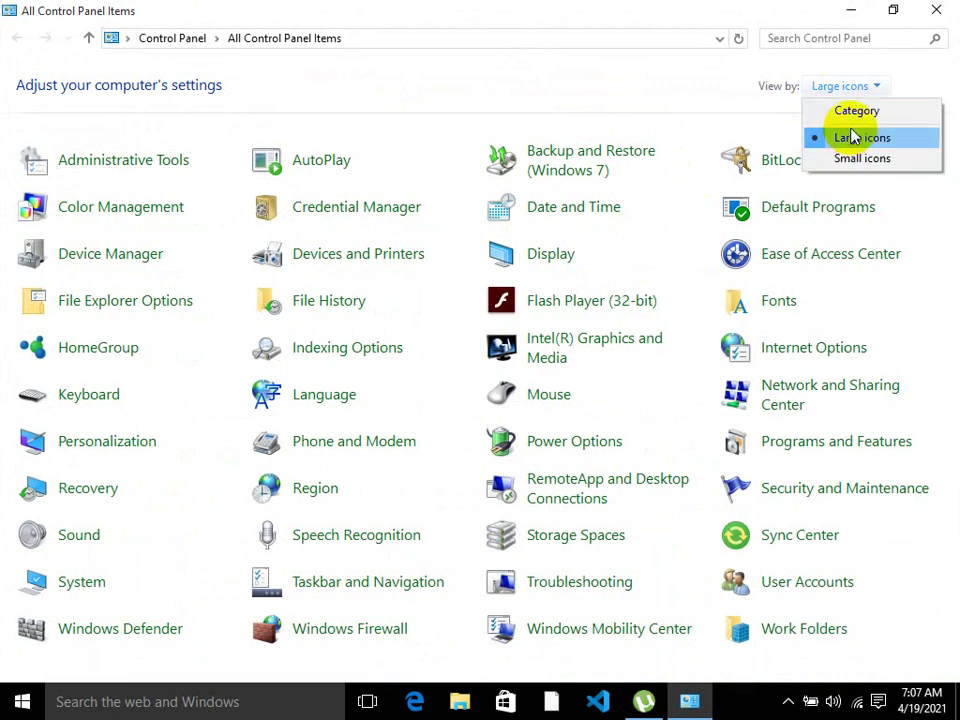
left_click(852, 112)
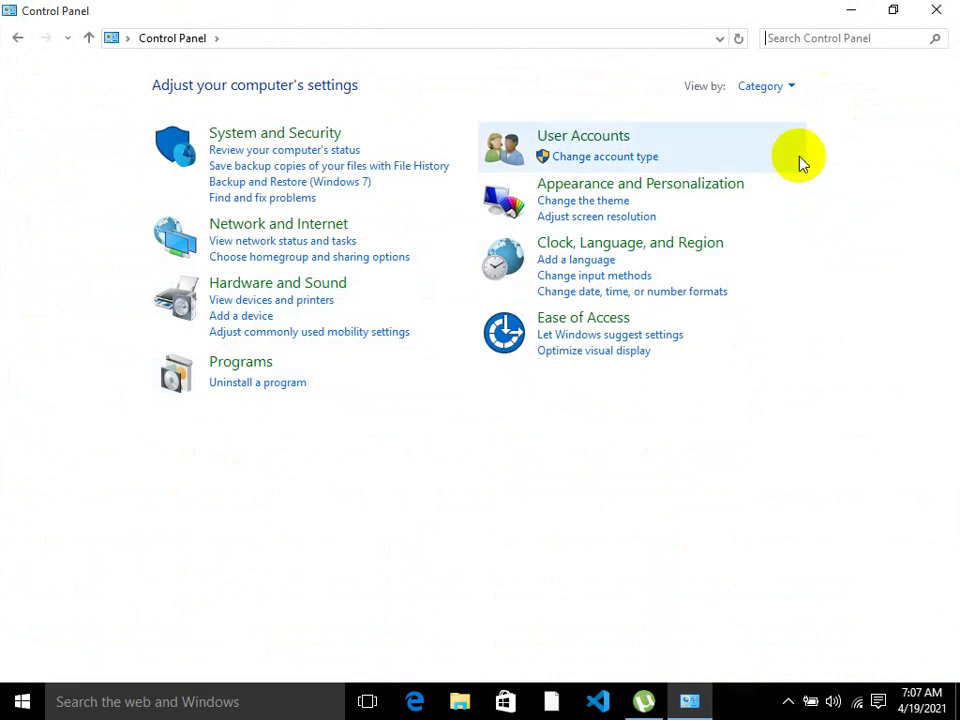
left_click(772, 89)
left_click(780, 139)
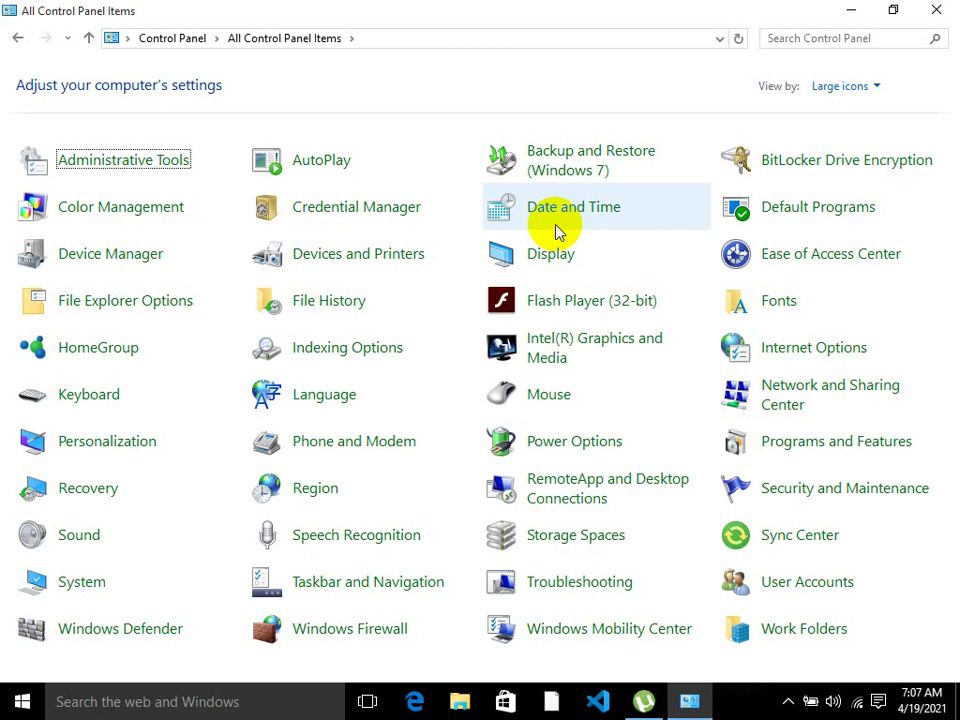
left_click(838, 88)
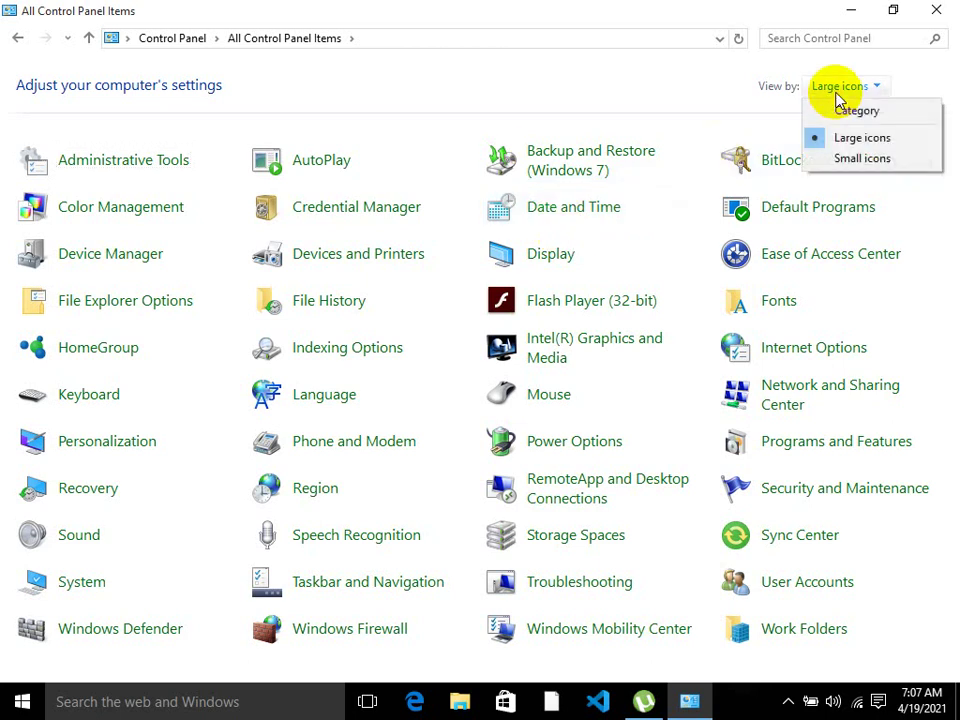
left_click(850, 158)
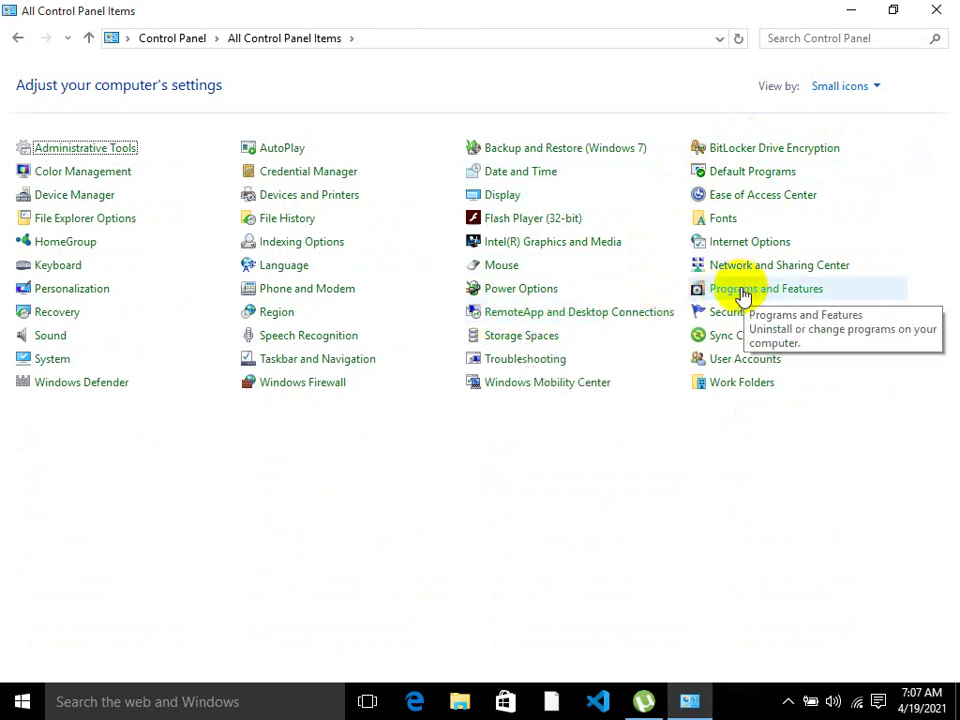
left_click(856, 87)
left_click(862, 139)
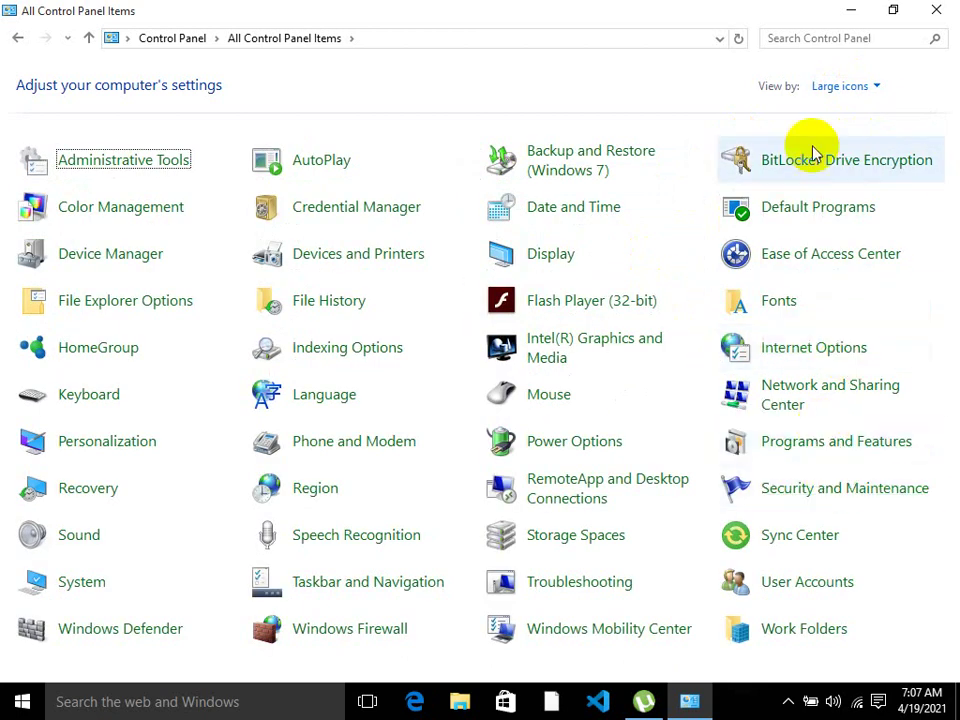
left_click(848, 87)
left_click(852, 112)
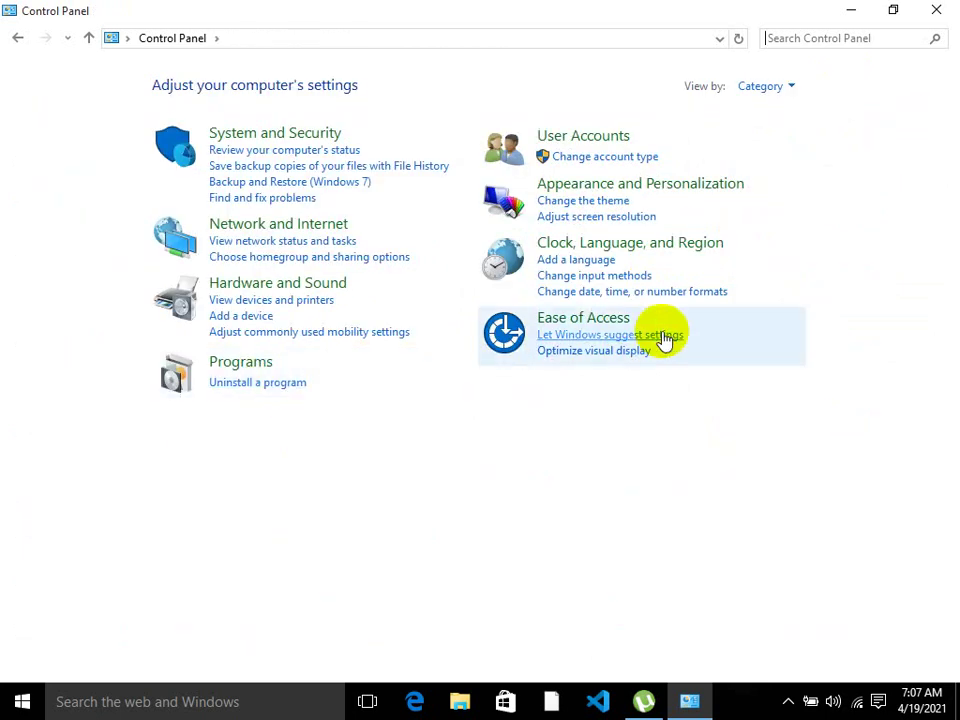
left_click(768, 88)
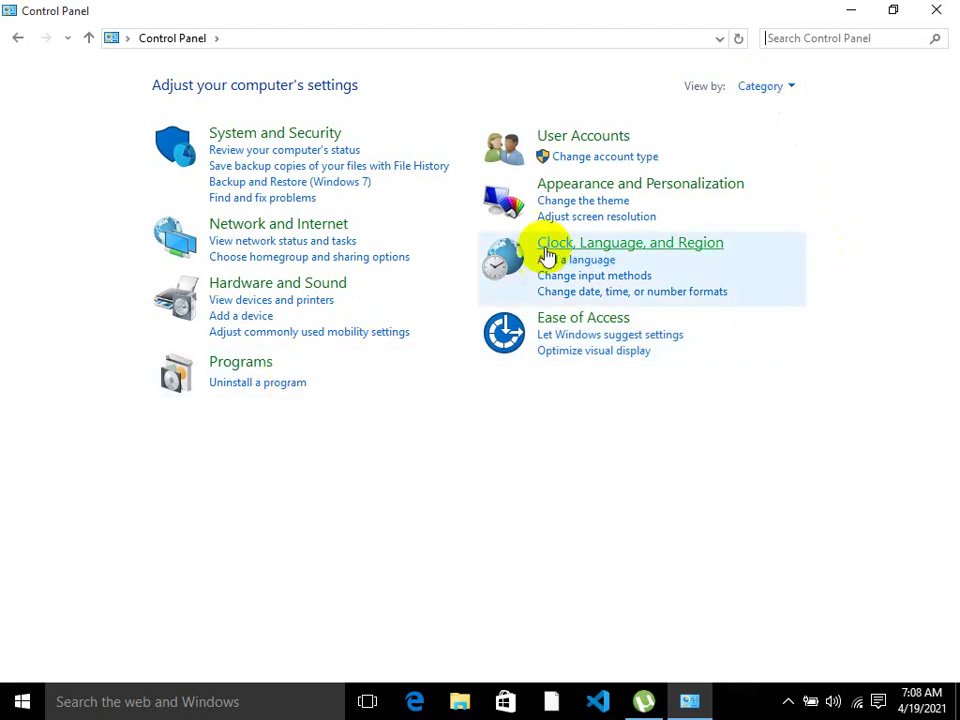
left_click(755, 90)
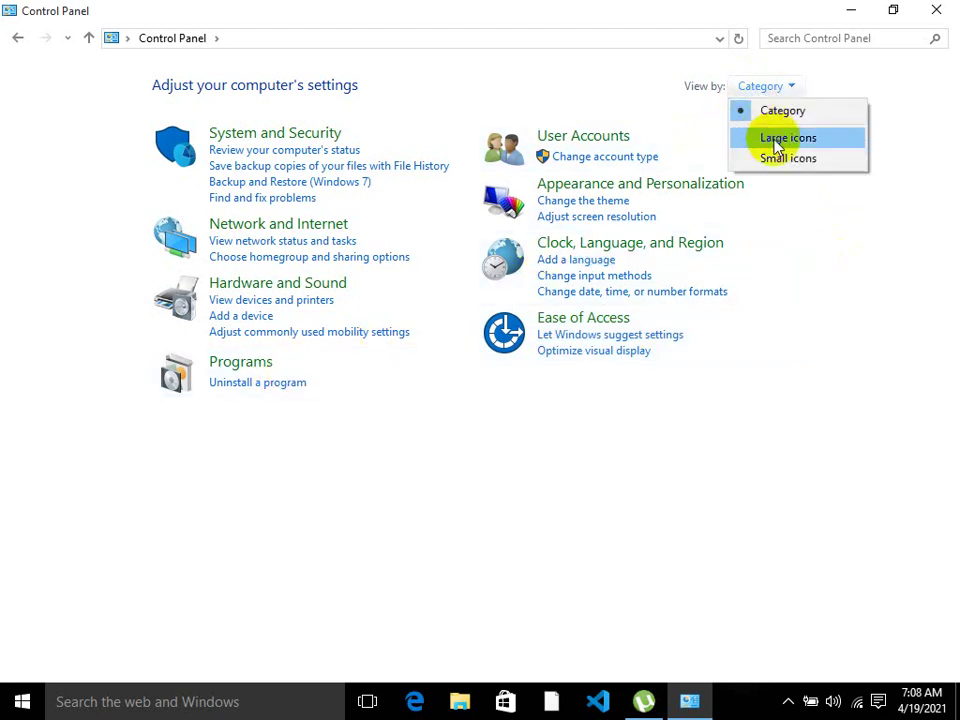
left_click(774, 137)
- Open Programs and Features and bring up the uninstaller for 7-Zip 18.05 (x64), cancelling it without uninstalling
left_click(822, 451)
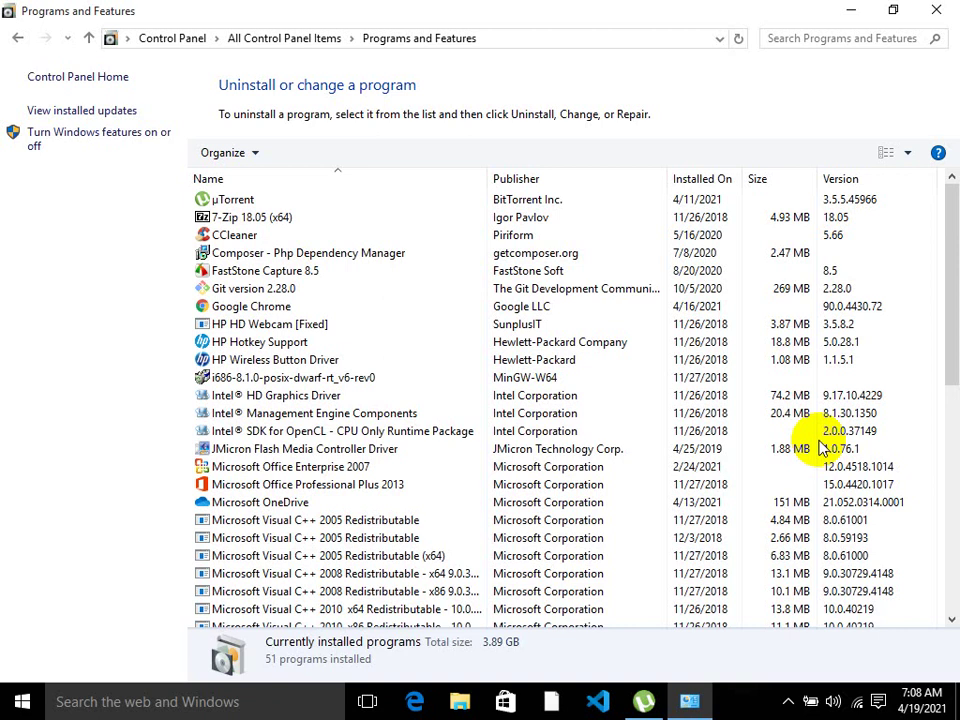
left_click(257, 220)
right_click(258, 222)
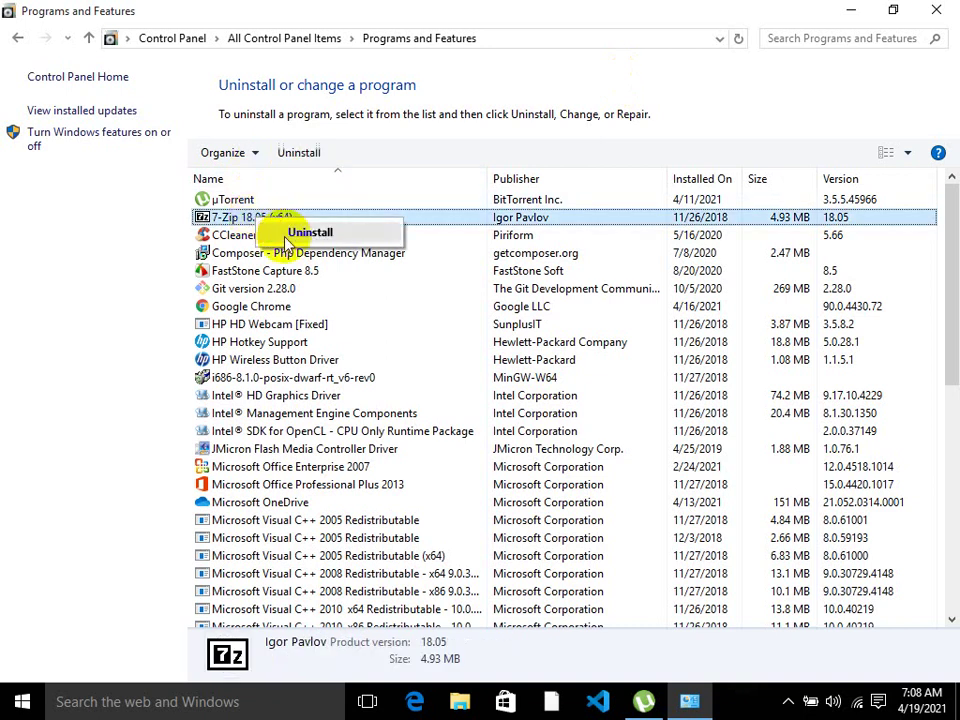
left_click(288, 242)
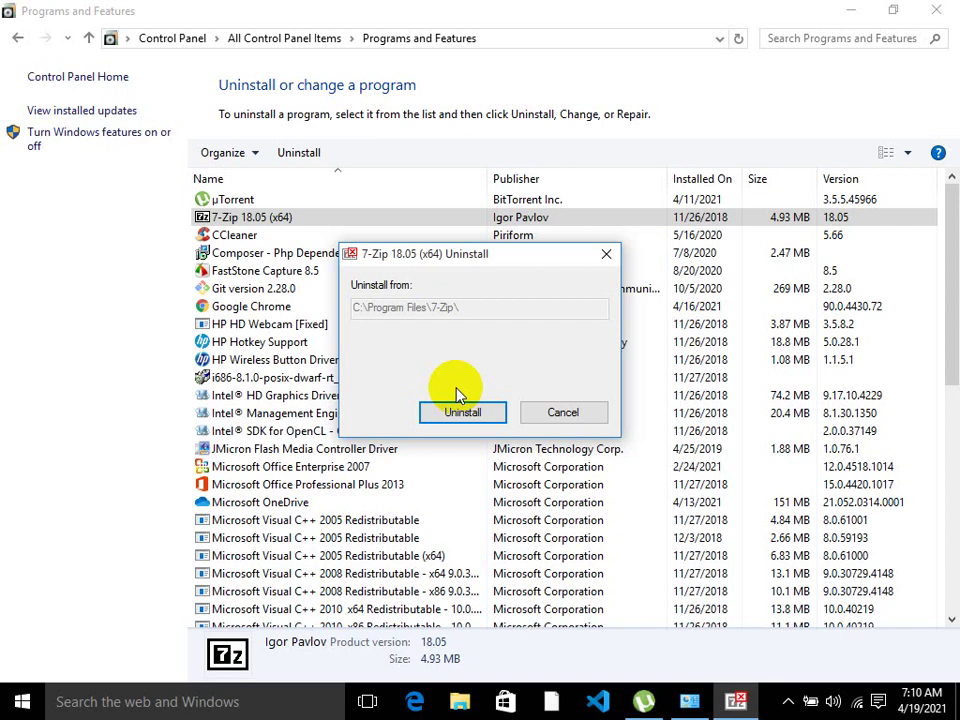
left_click(545, 410)
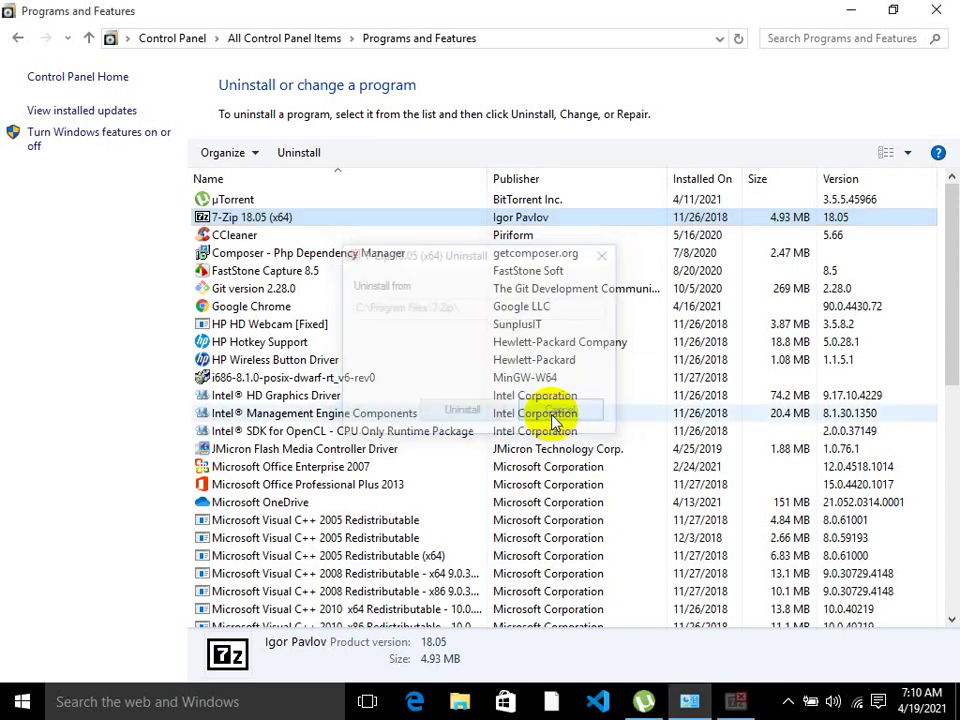
- Minimize the Control Panel window and open Google Chrome briefly, minimizing it as well
left_click(840, 17)
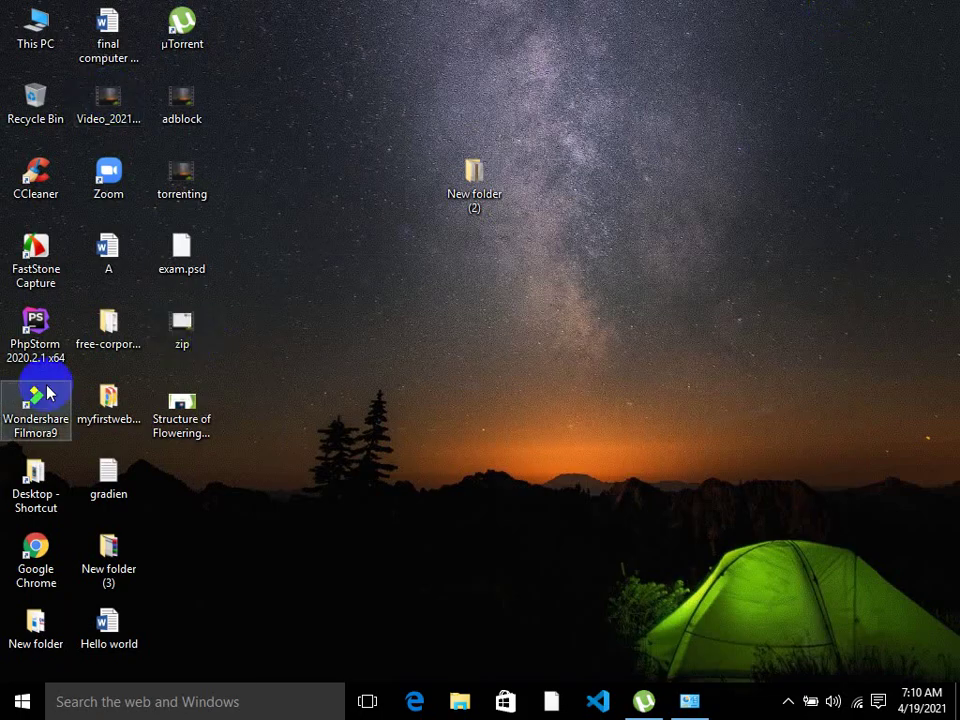
left_click(35, 548)
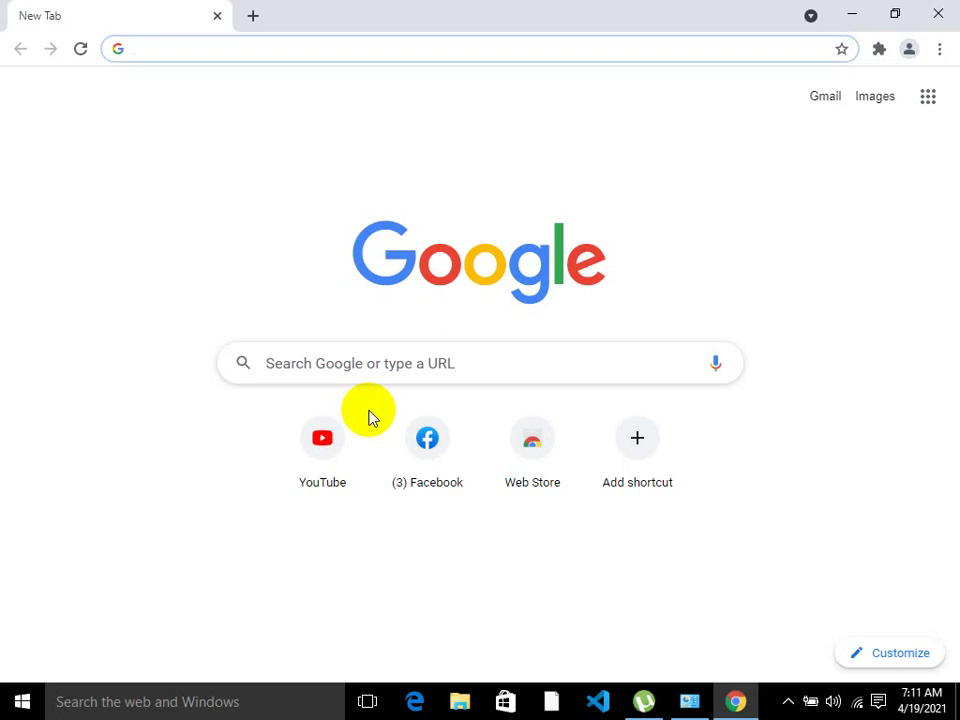
left_click(856, 18)
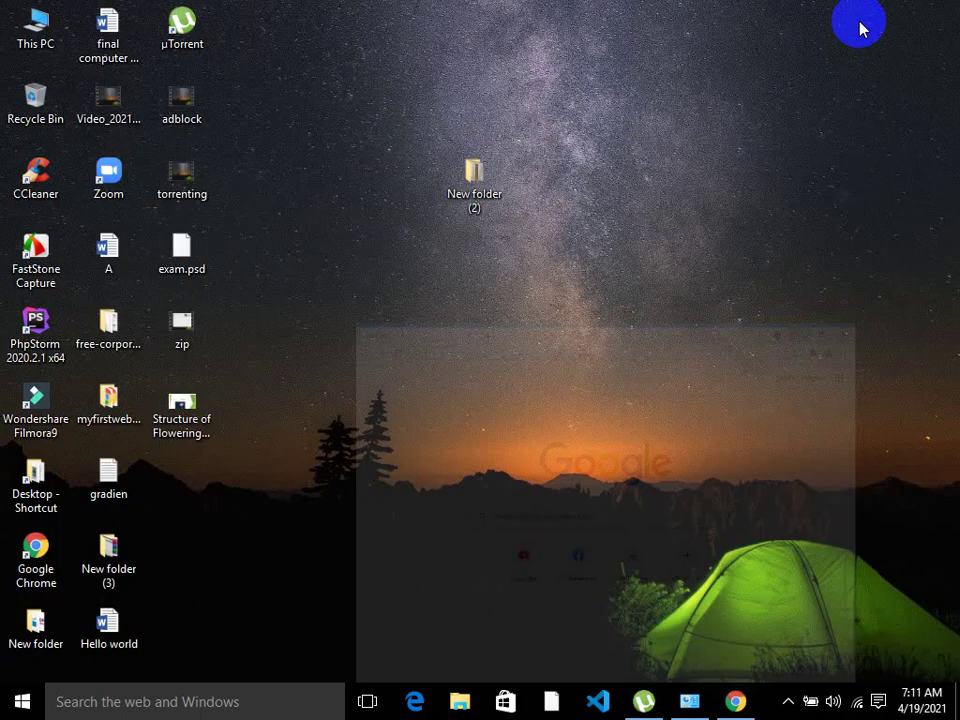
- Switch to a maximized File Explorer window and open the "software" folder inside "already backup" on drive transcend2 (D:)
double_click(52, 34)
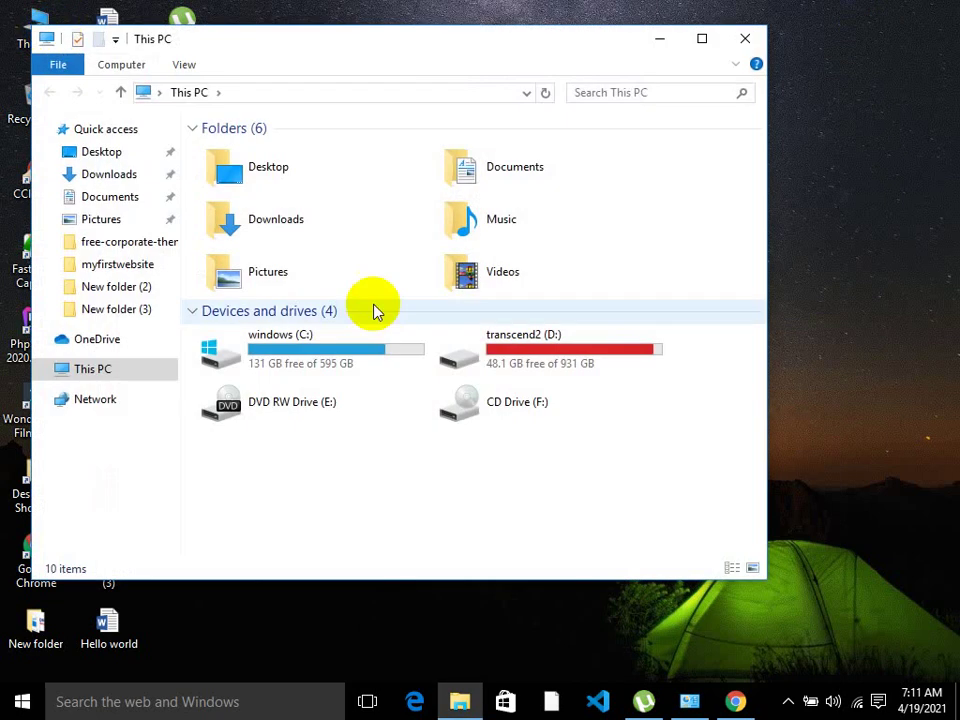
double_click(580, 342)
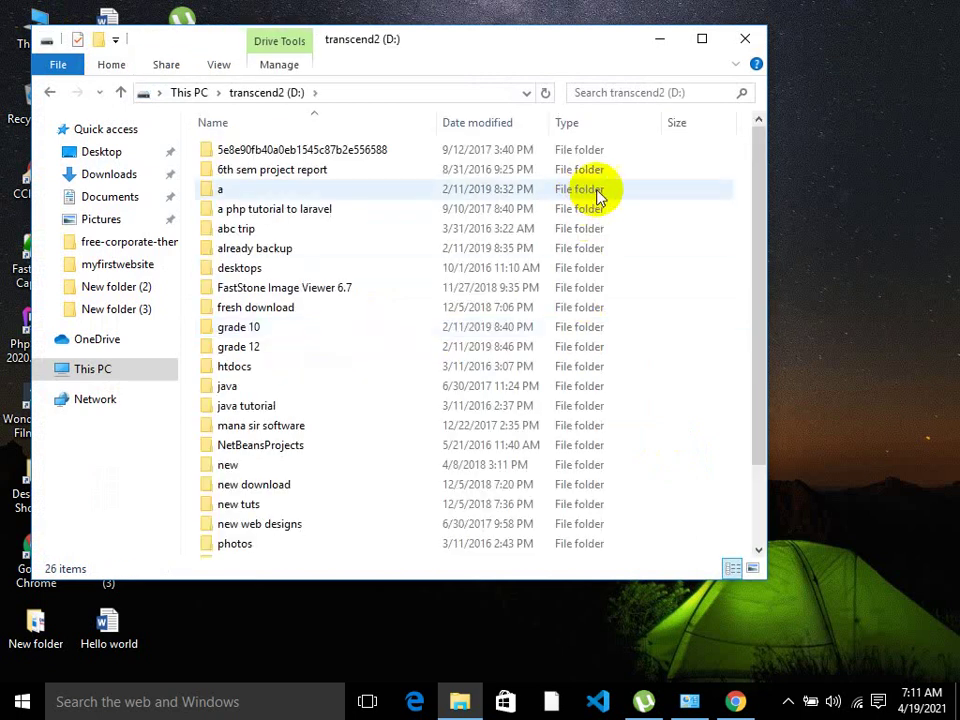
left_click(705, 38)
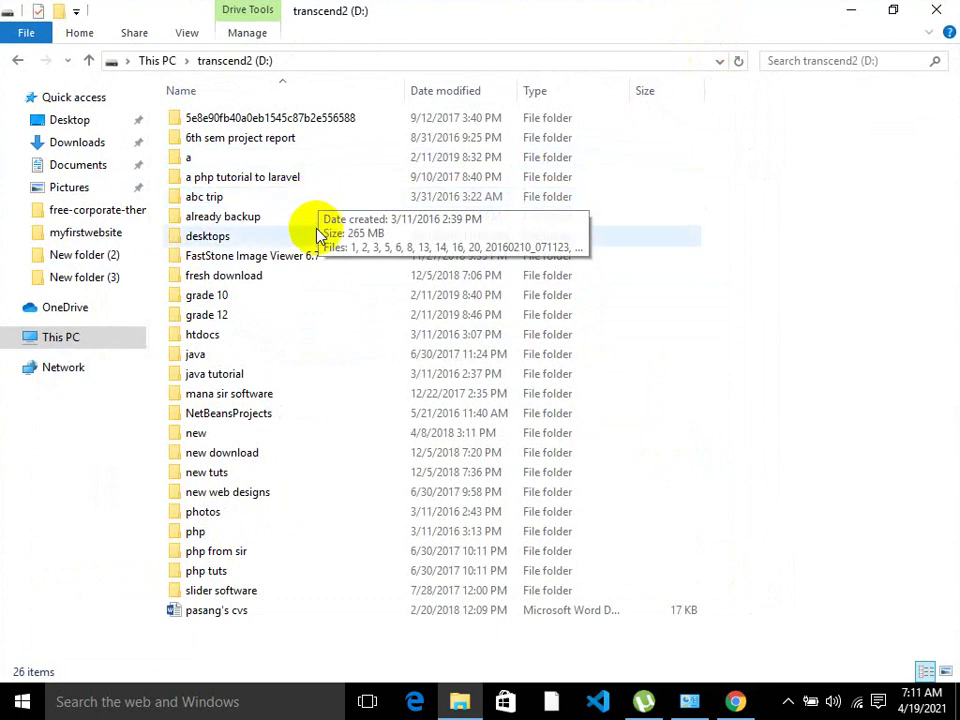
double_click(256, 218)
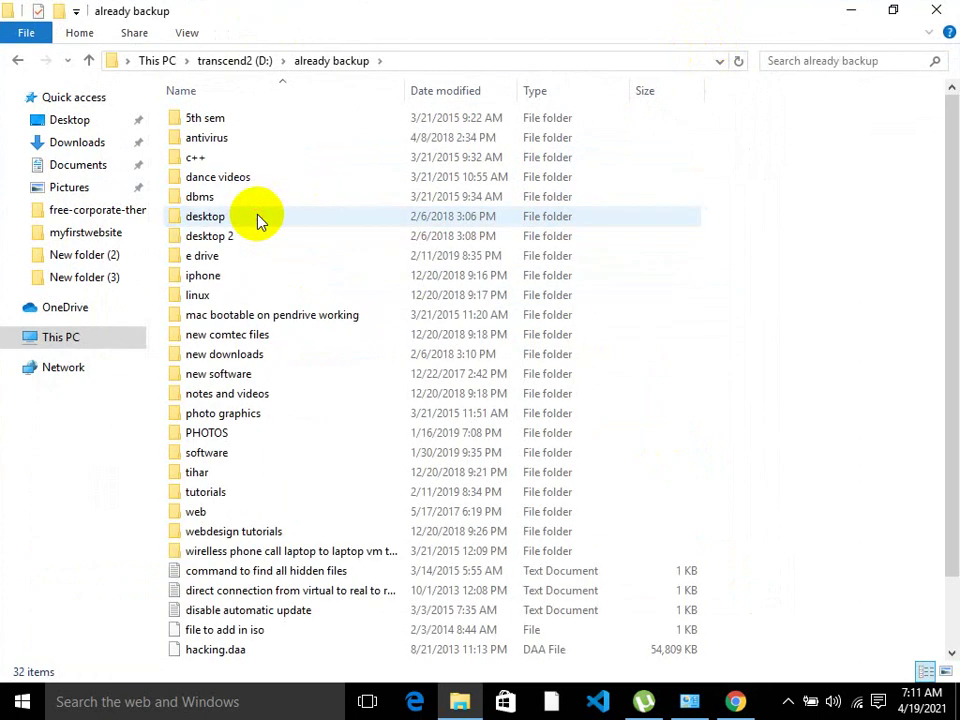
left_click(257, 147)
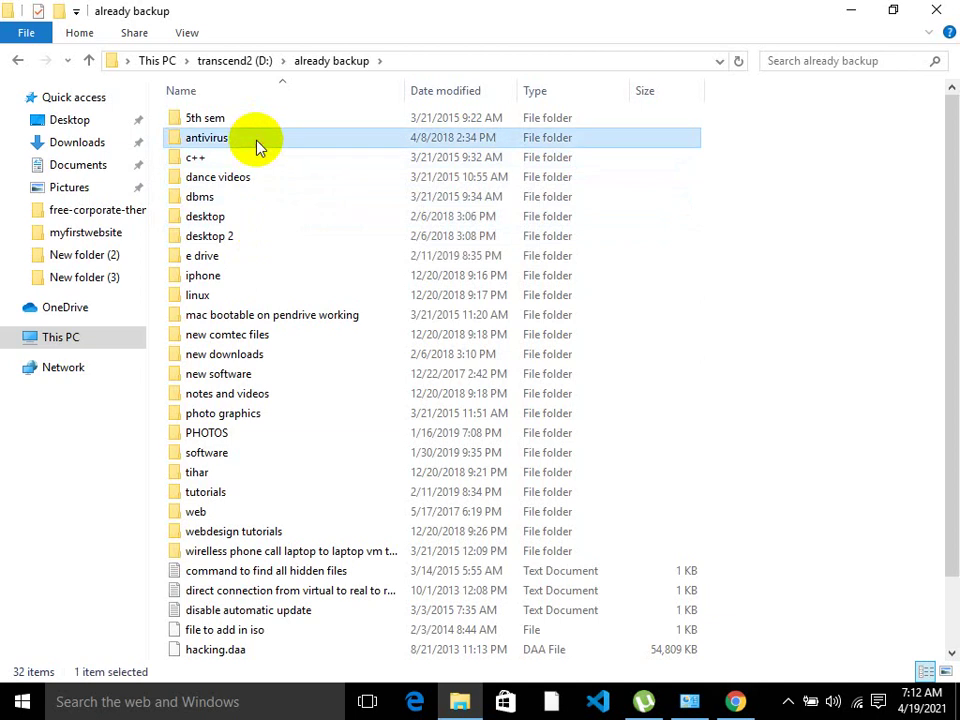
key("s")
key("Return")
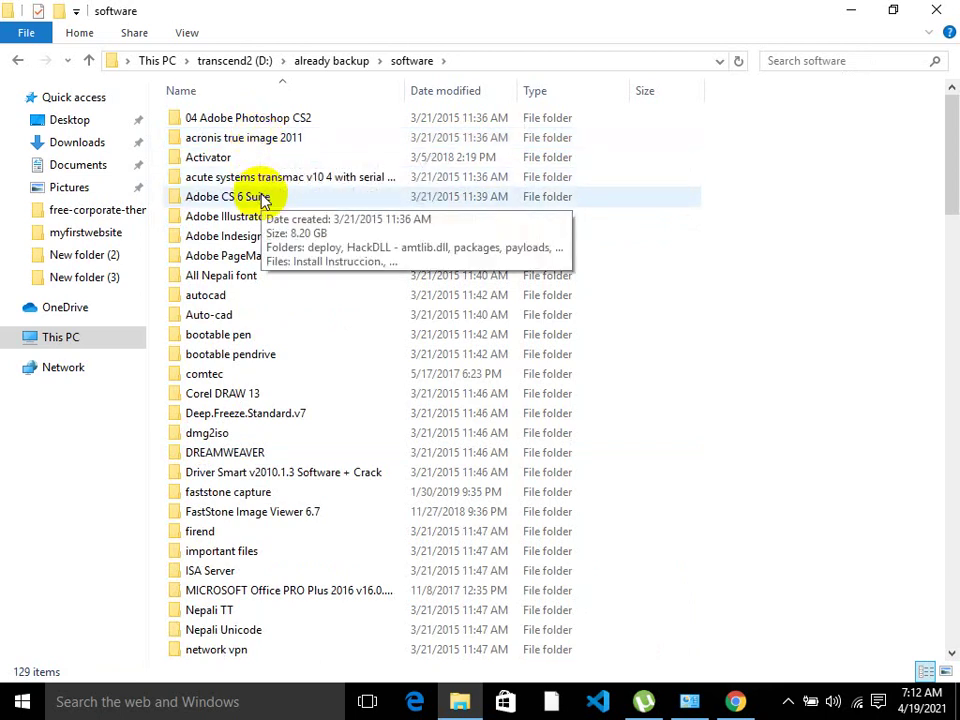
- Examine the contents of the "Adobe CS 6 Suite" folder and its size in the folder properties
double_click(263, 200)
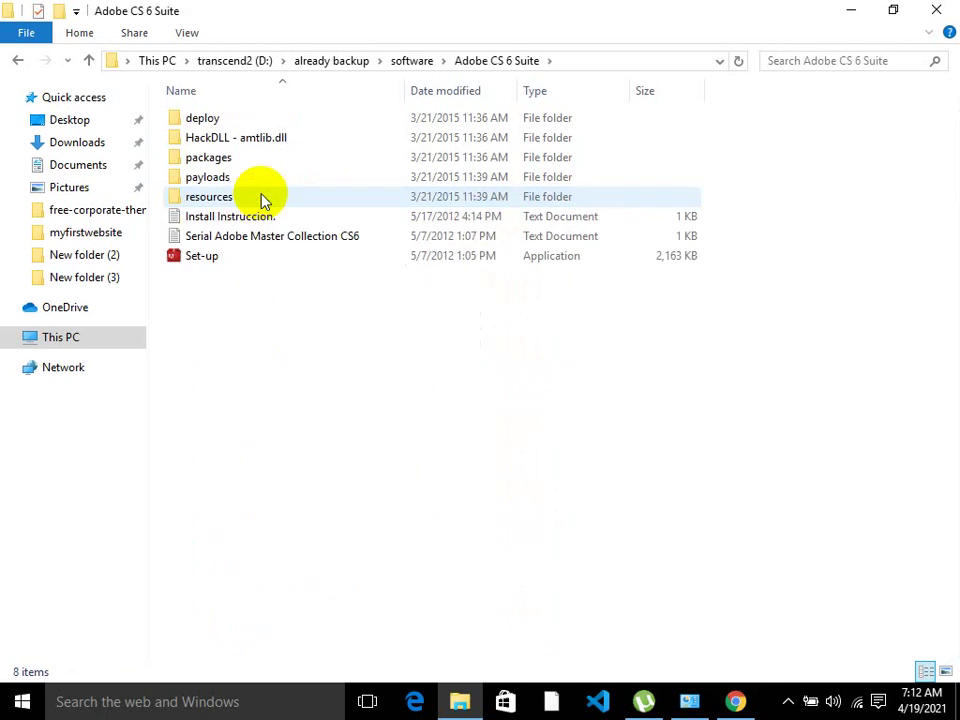
left_click(17, 60)
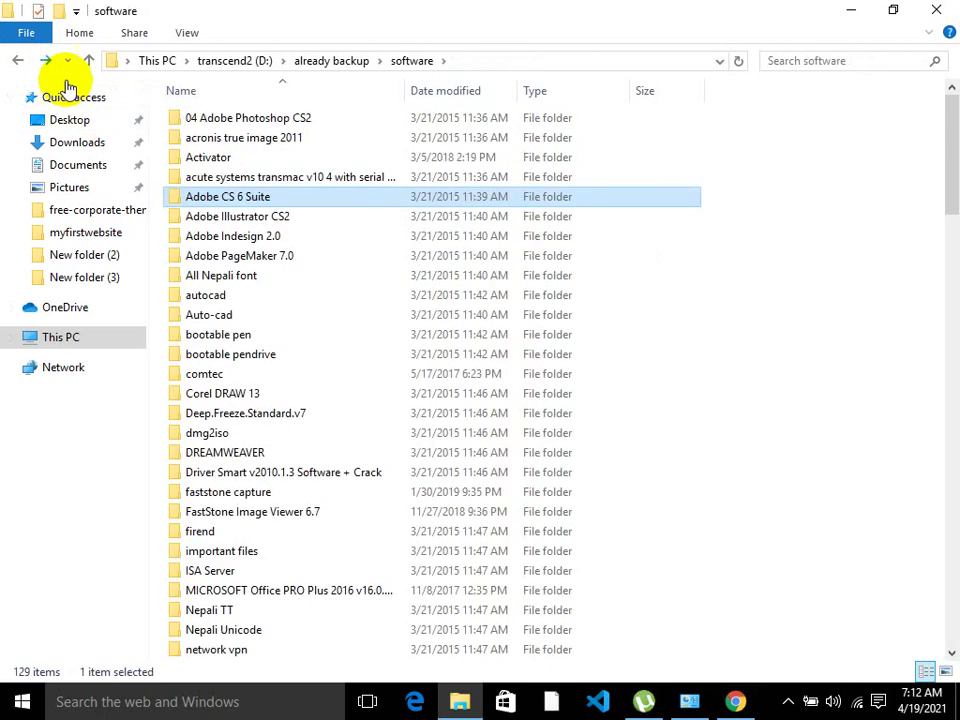
right_click(300, 202)
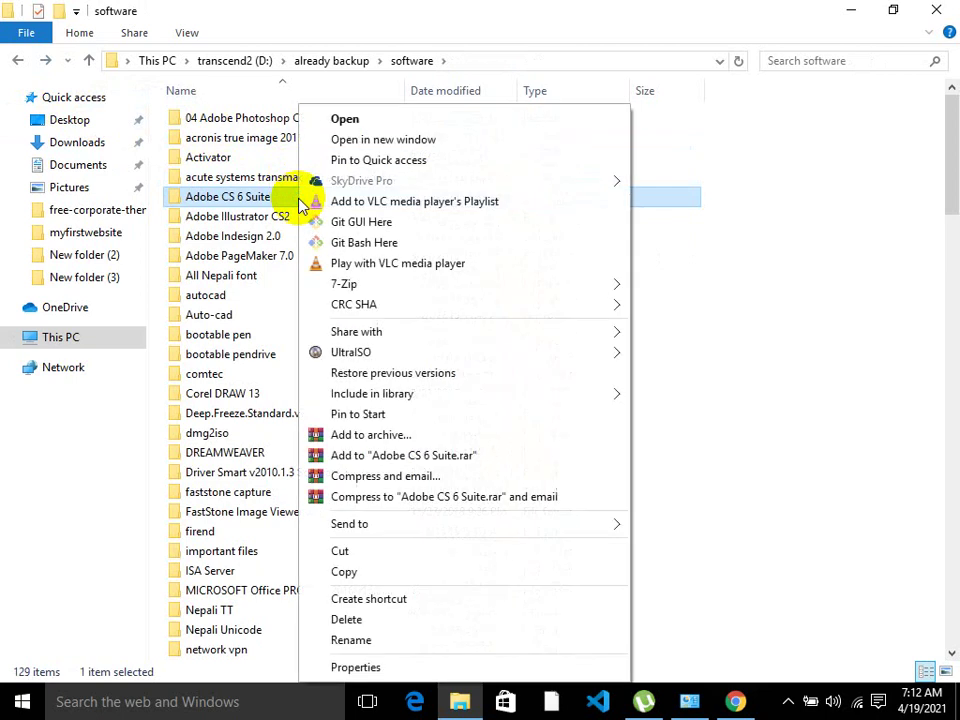
left_click(370, 668)
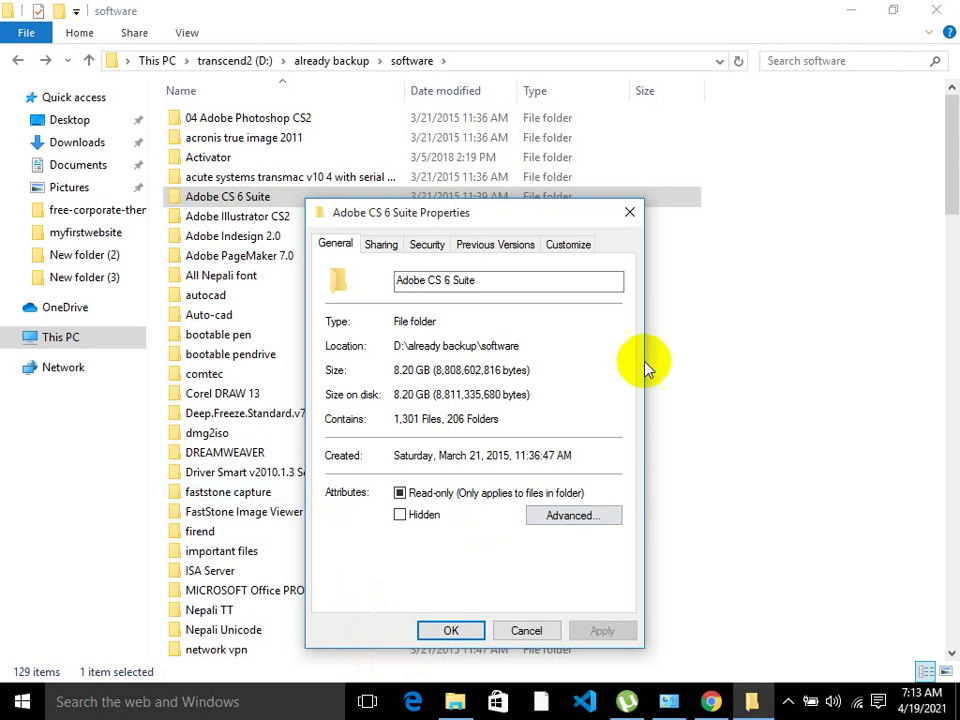
left_click(627, 213)
- Launch the Set-up application from the "Adobe CS 6 Suite" folder
double_click(326, 197)
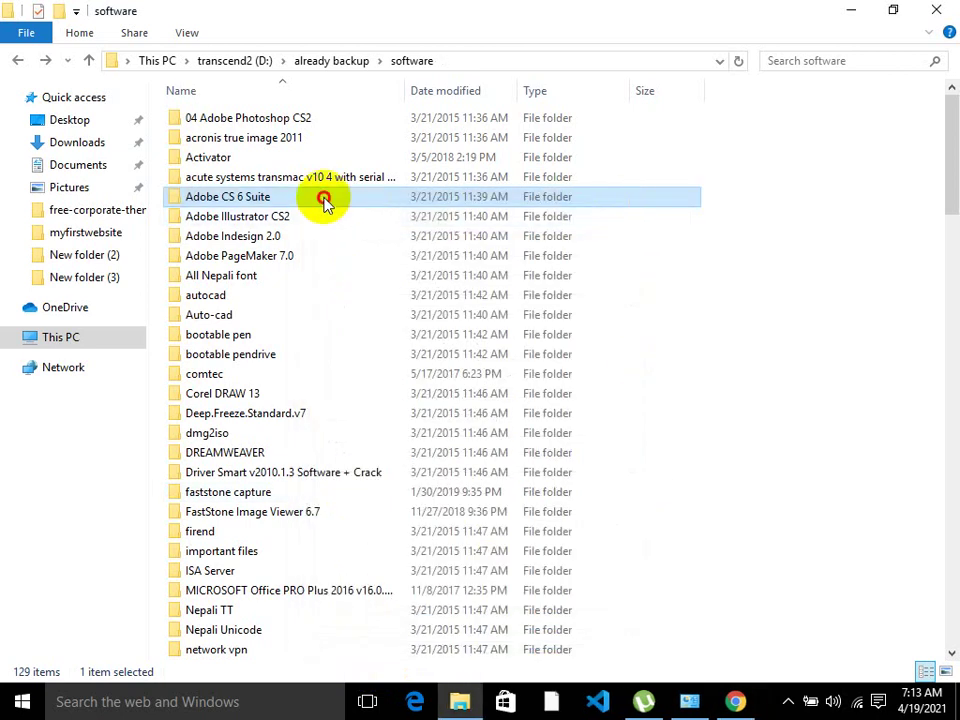
double_click(252, 257)
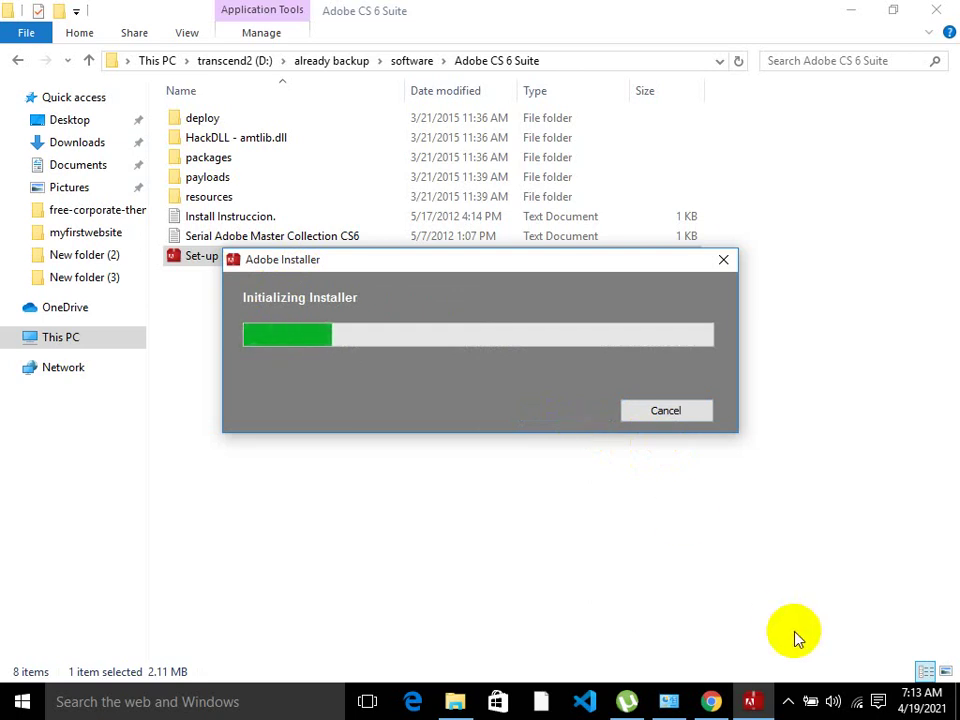
- Disconnect from the Bcis1 Wi-Fi network, try to reconnect to it, and close the network list
left_click(857, 697)
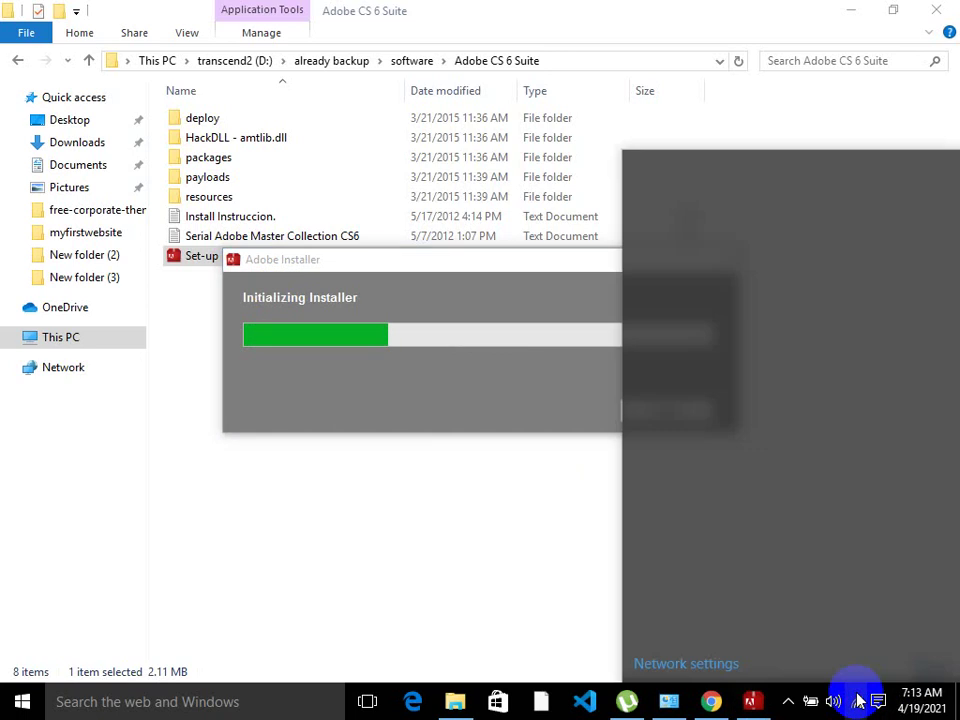
left_click(755, 193)
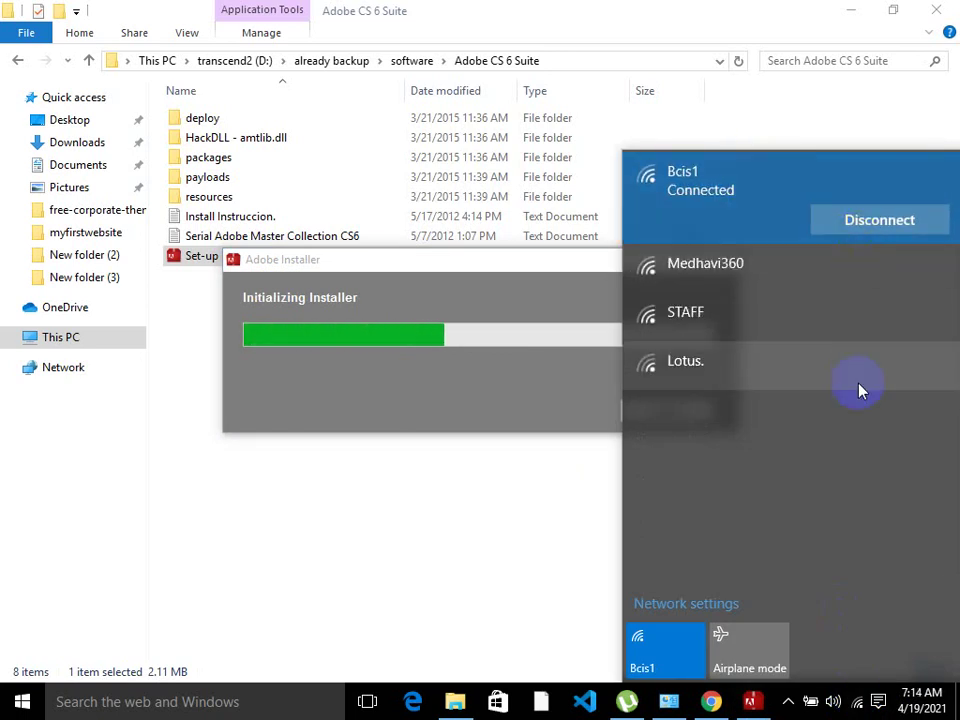
left_click(857, 222)
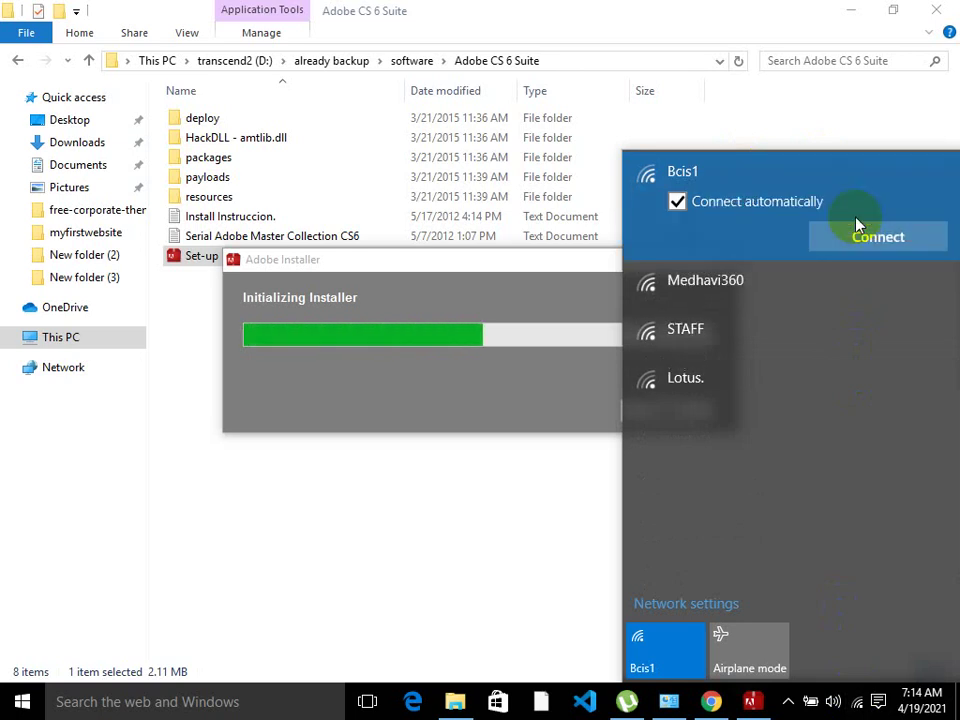
left_click(857, 224)
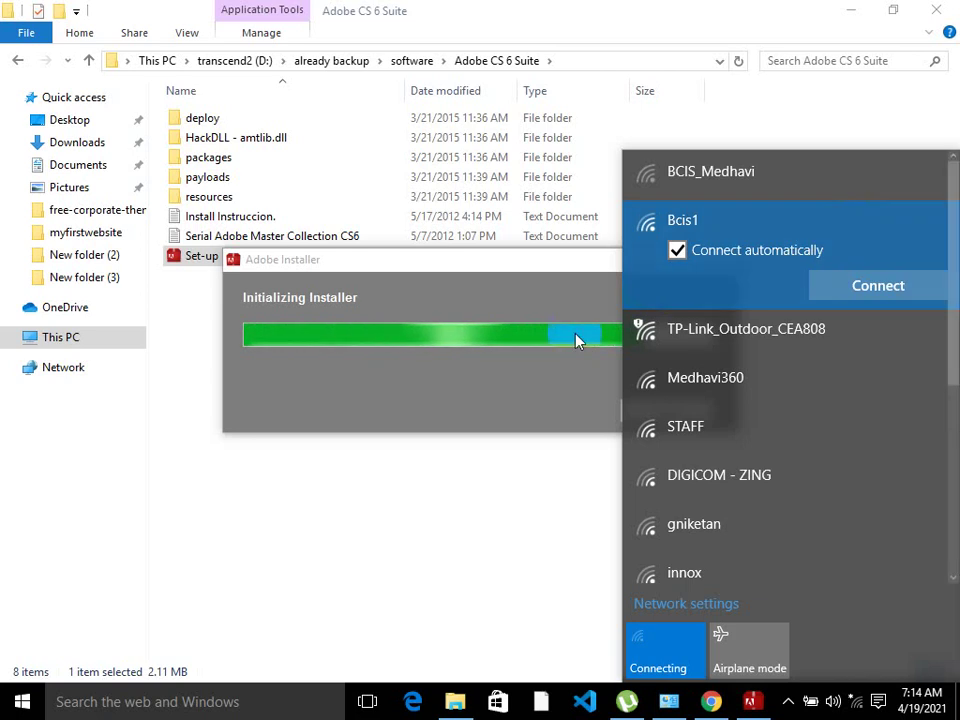
left_click(512, 304)
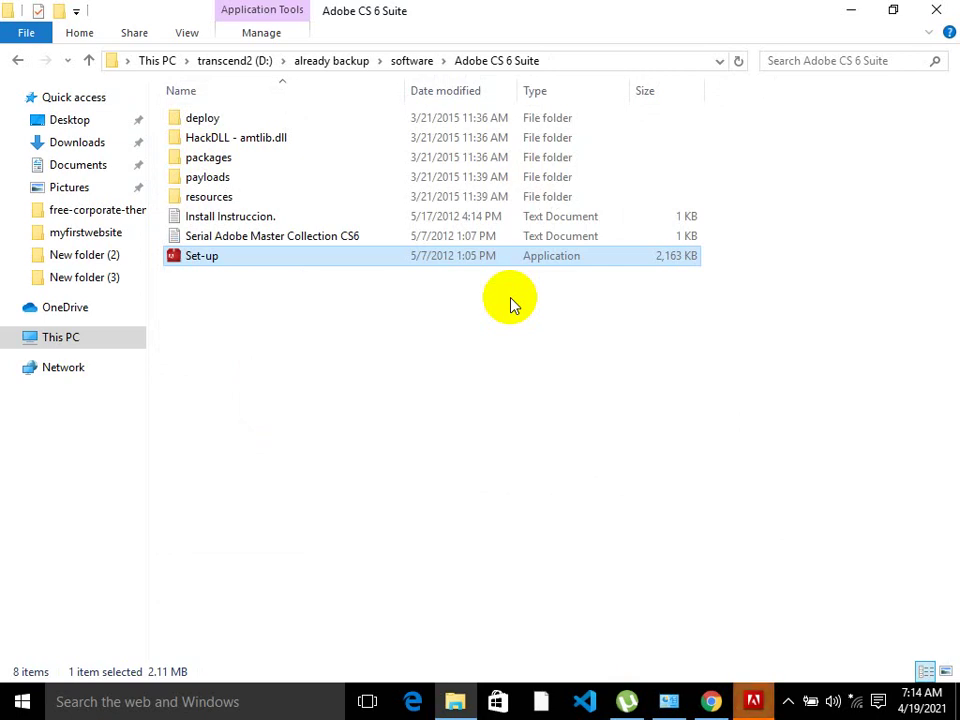
- Bring up the CS6 Master Collection installer, choose the Try option and accept the Adobe Software License Agreement
left_click(753, 701)
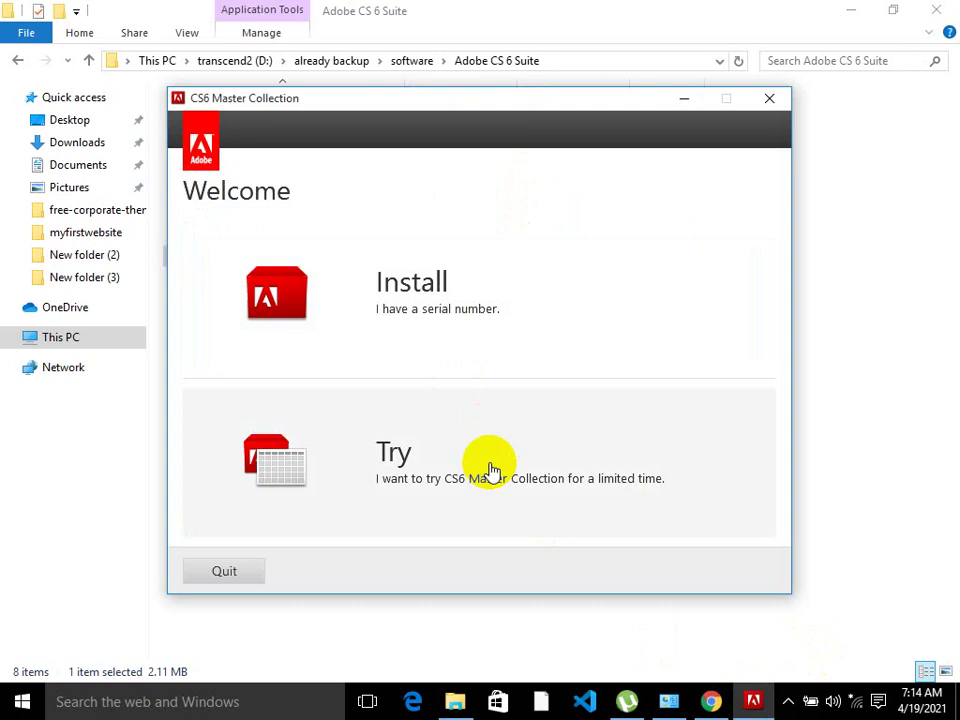
left_click(492, 470)
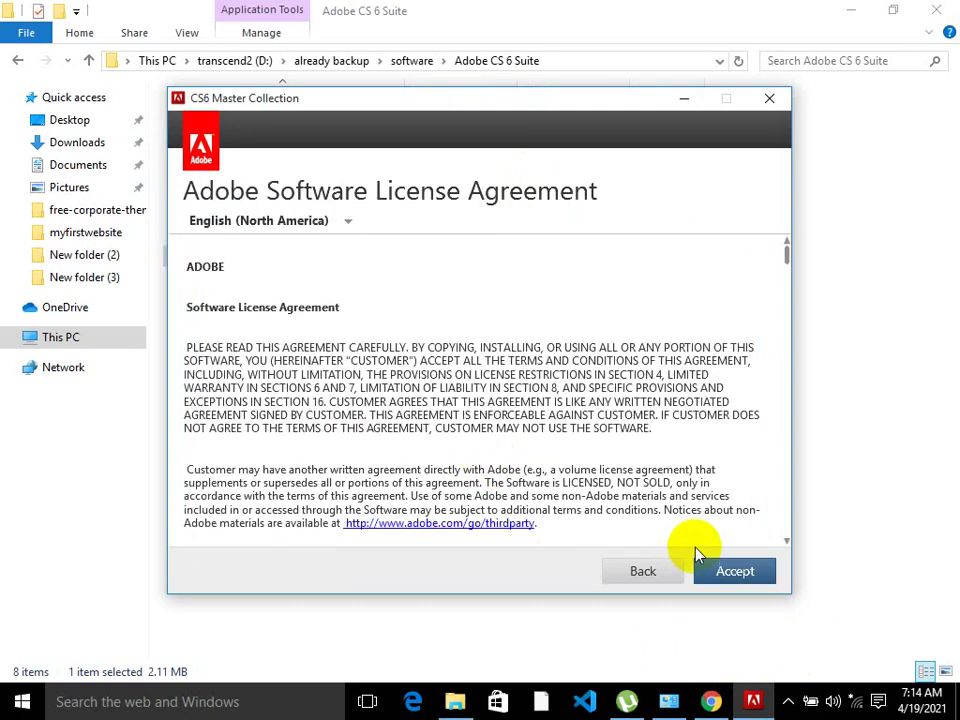
left_click(735, 572)
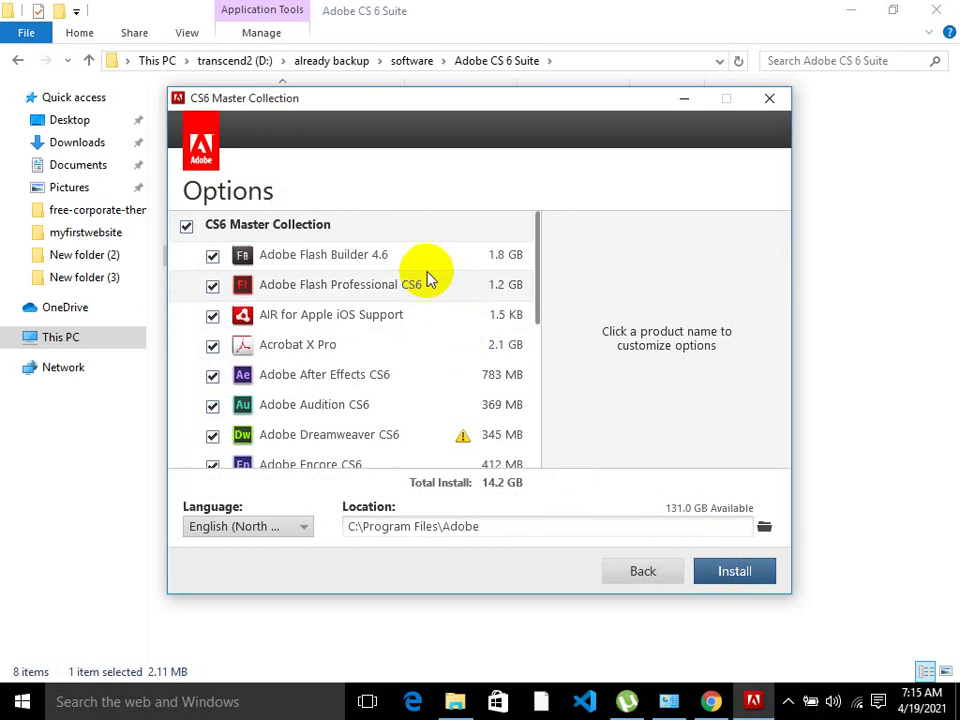
- Deselect the whole CS6 Master Collection, select only Adobe Photoshop CS6 (64 Bit), and start the installation
left_click(186, 227)
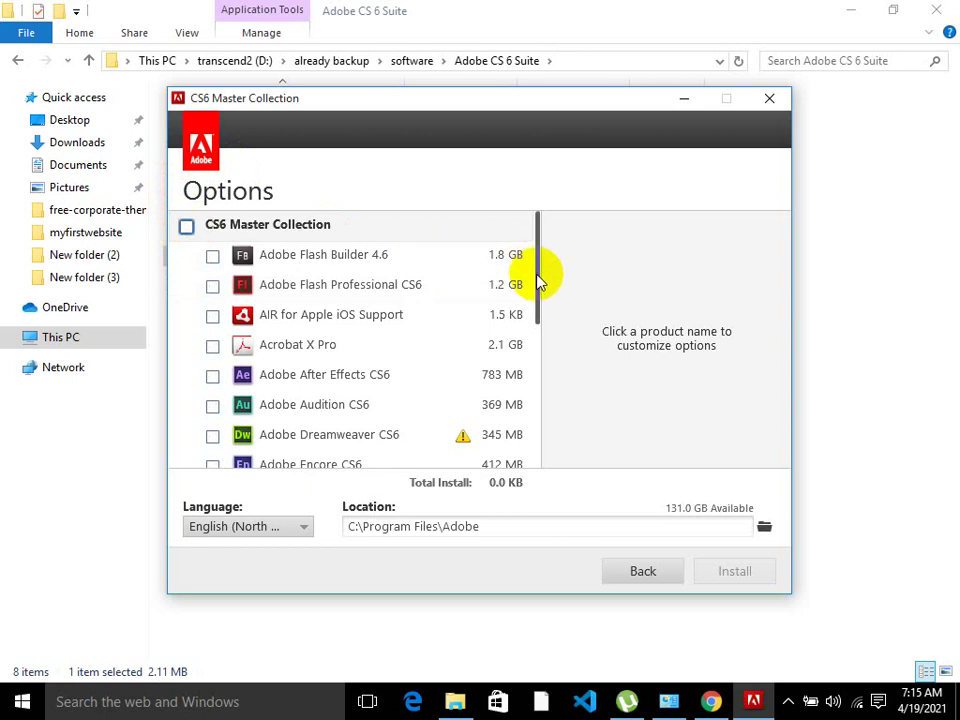
left_click_drag(542, 274, 538, 372)
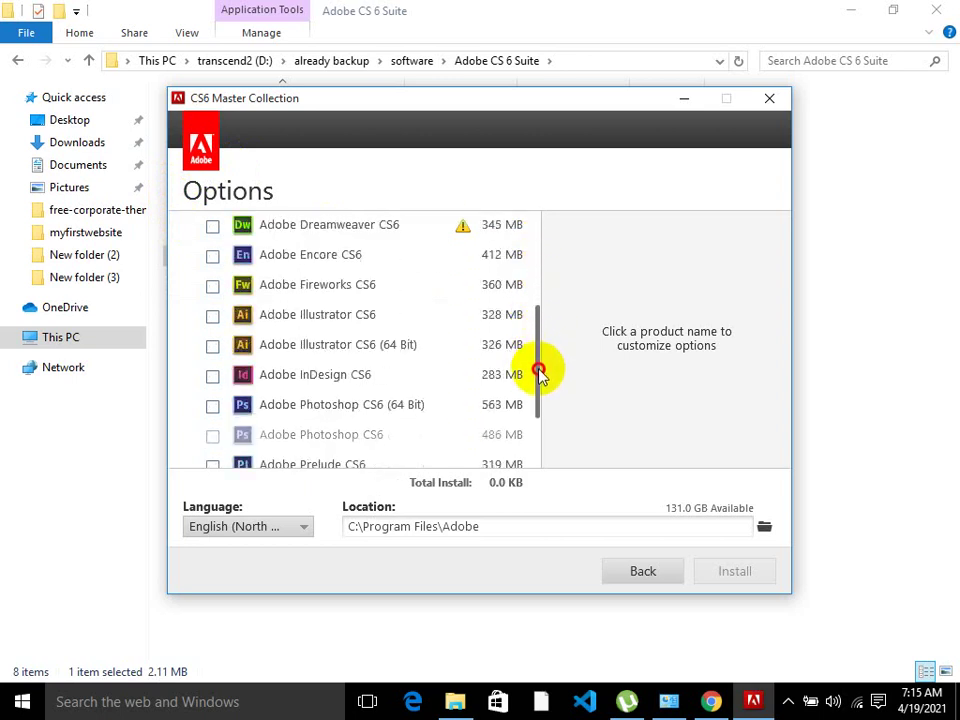
left_click(212, 406)
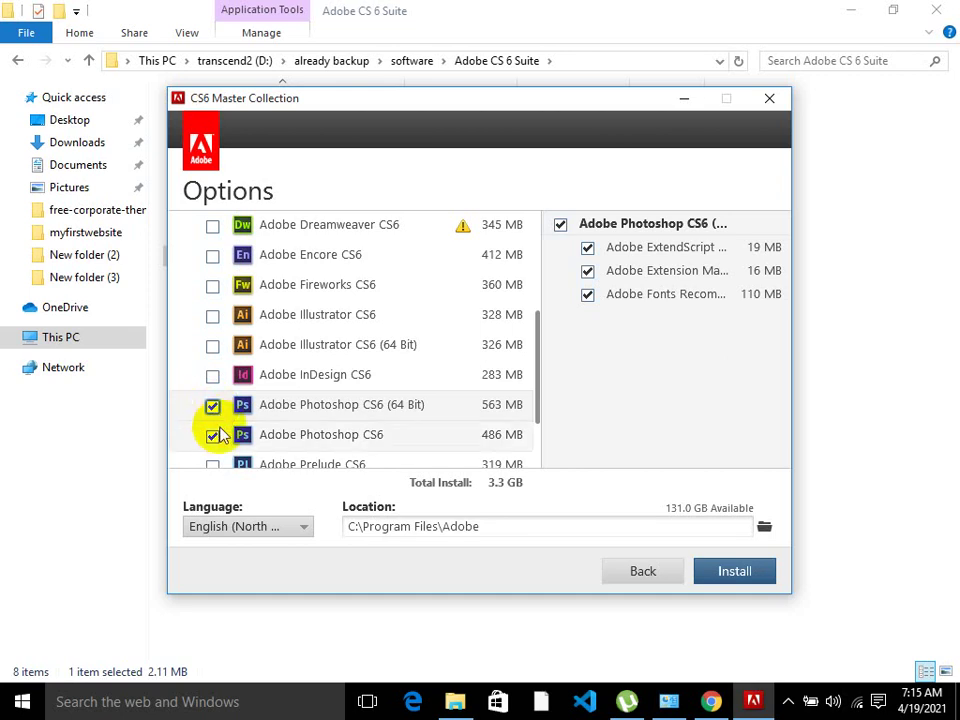
left_click(214, 437)
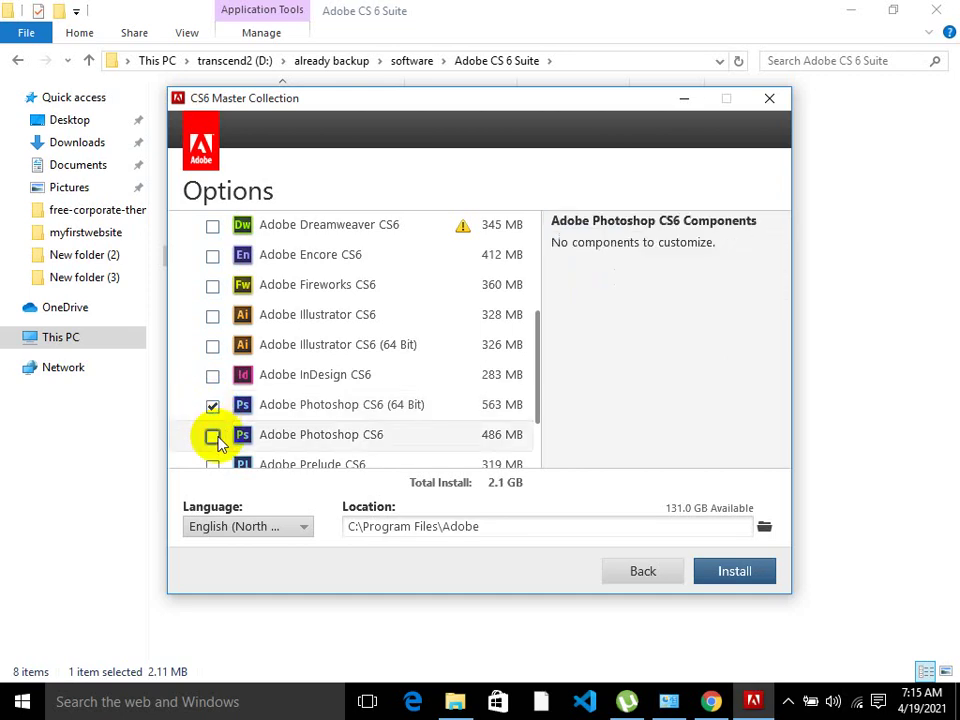
left_click(741, 575)
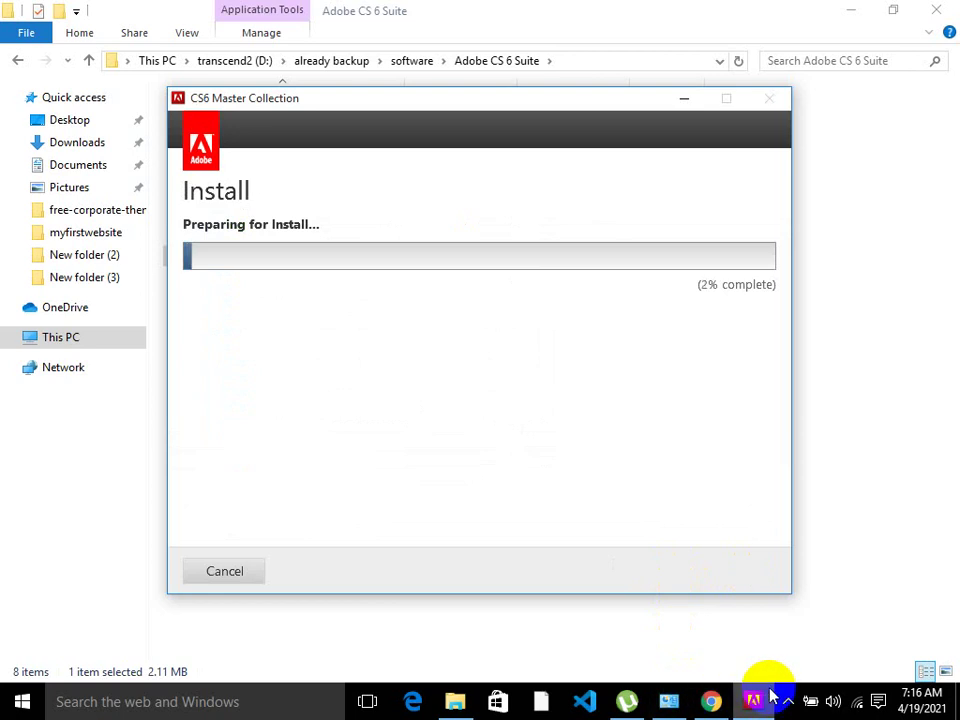
- Switch to Google Chrome and search for "photoshop latest version"
left_click(710, 701)
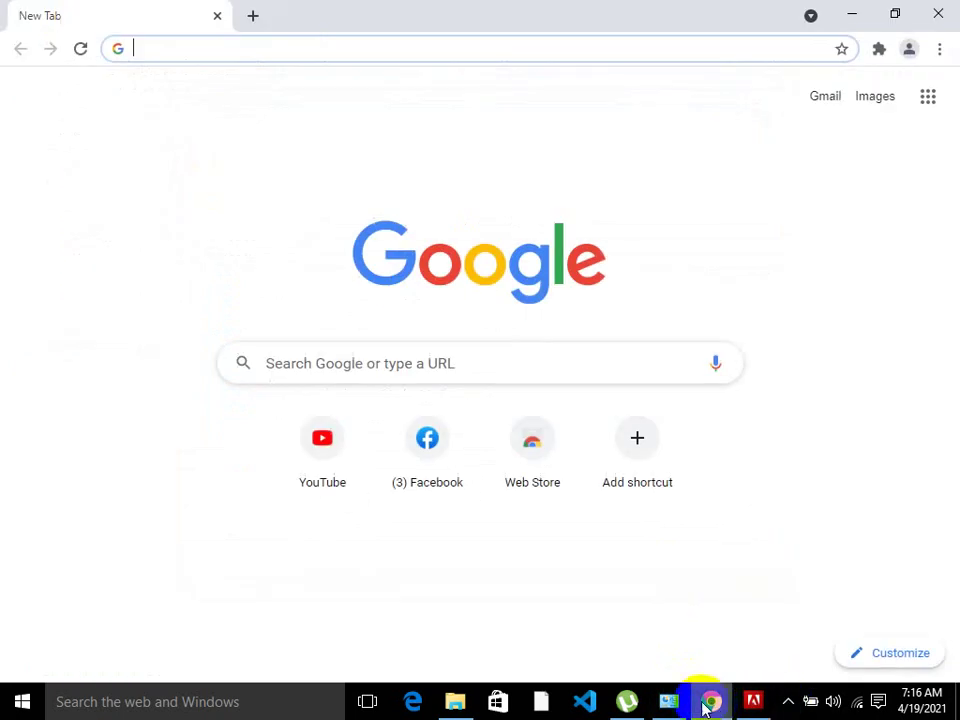
left_click(272, 48)
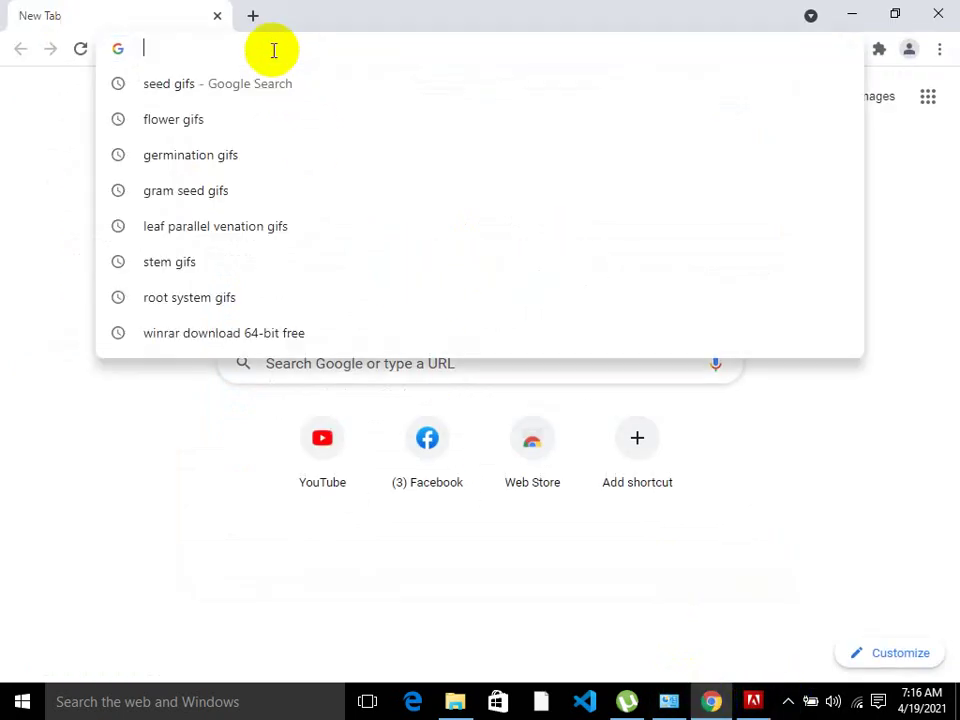
type("pho")
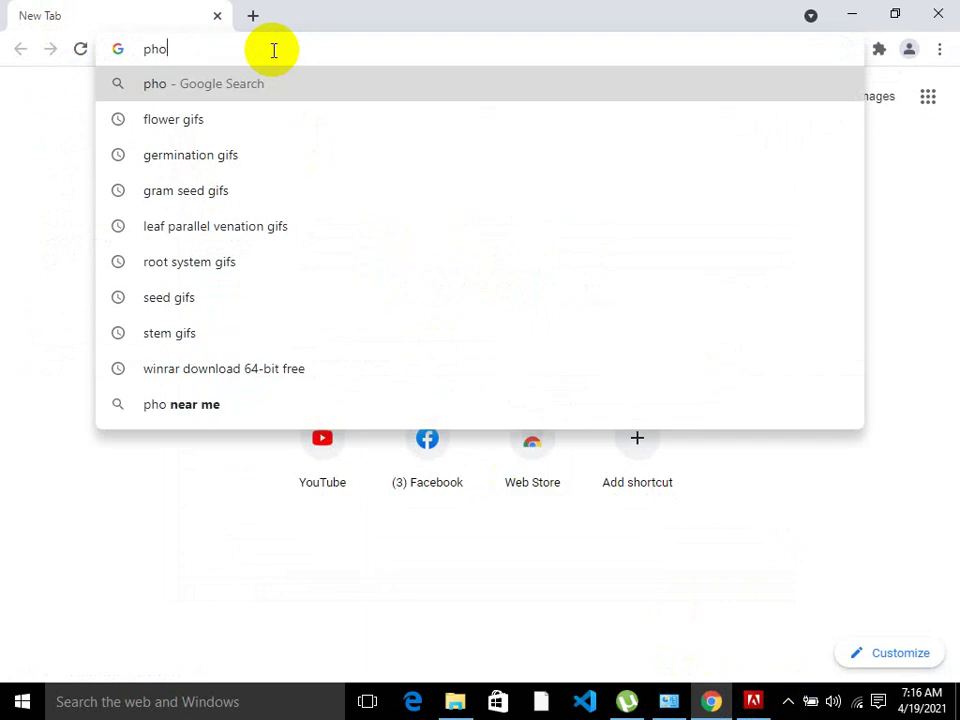
type("toshop ")
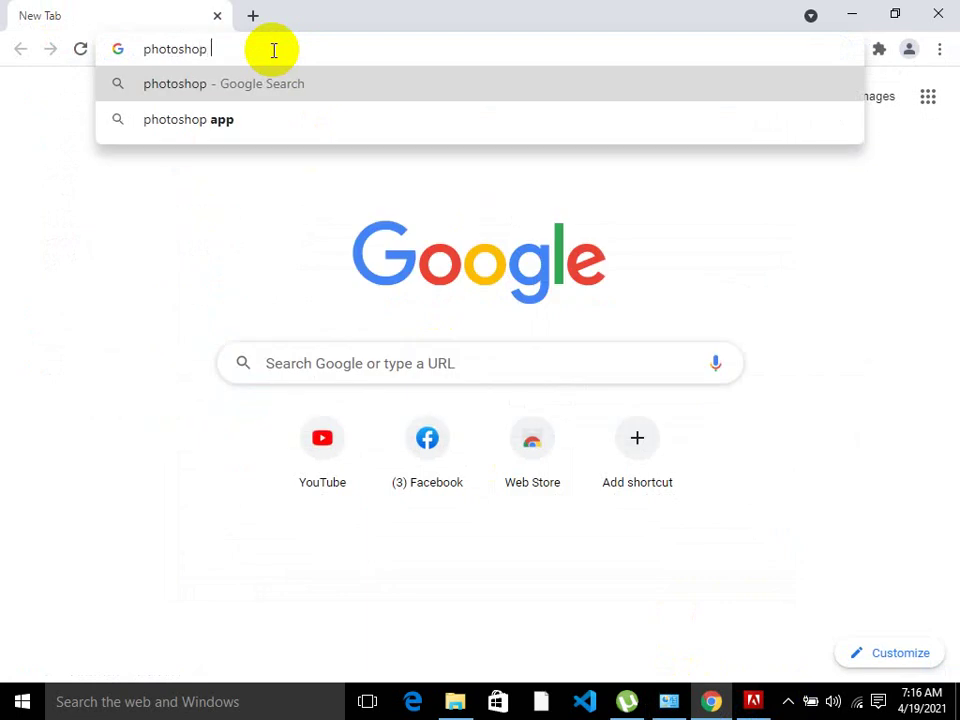
type("lates")
key("Return")
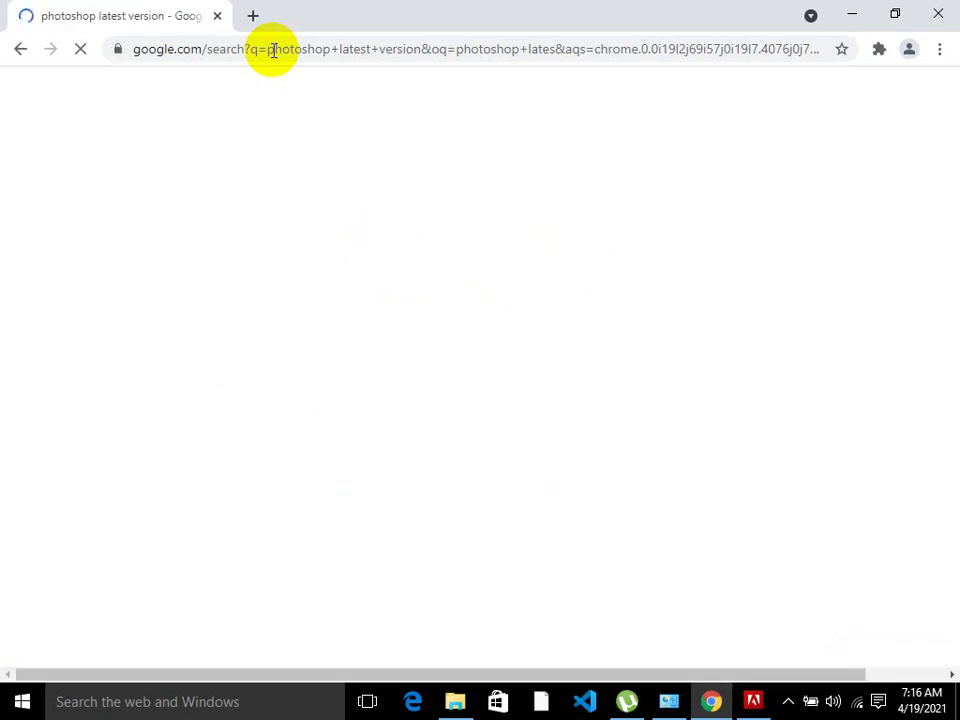
- Try twice to connect to the Bcis1 Wi-Fi network without enabling automatic connection
left_click(866, 697)
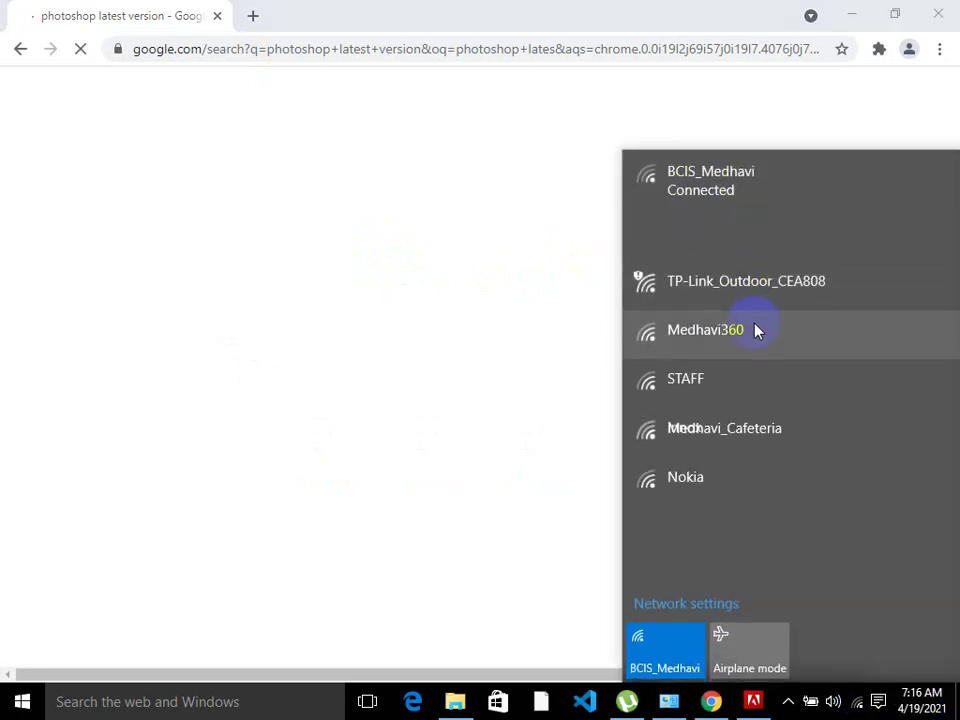
left_click(740, 250)
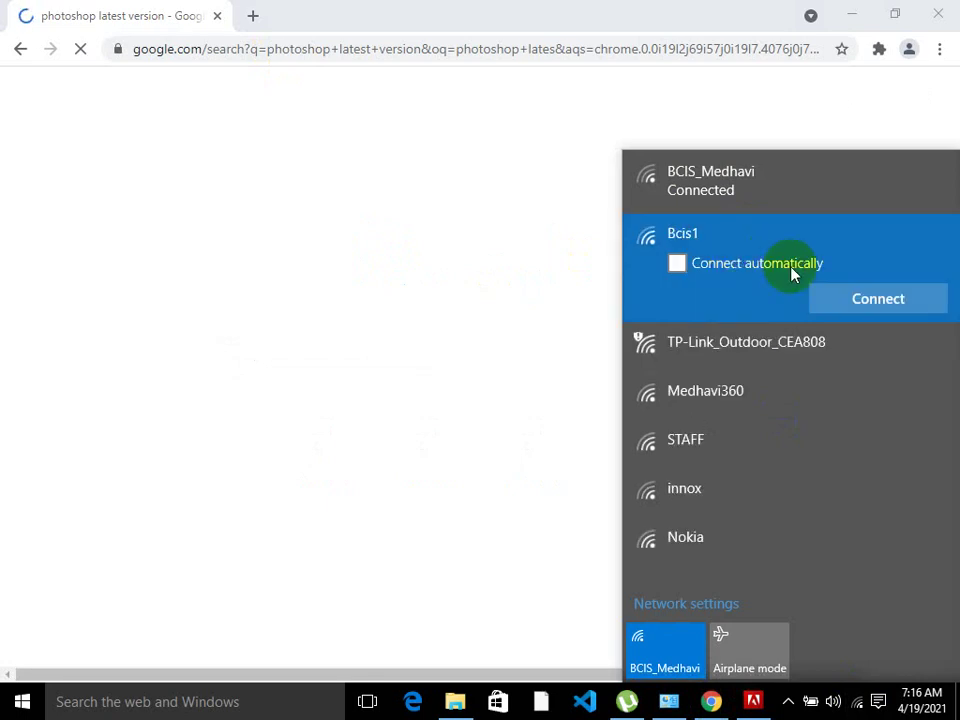
left_click(872, 302)
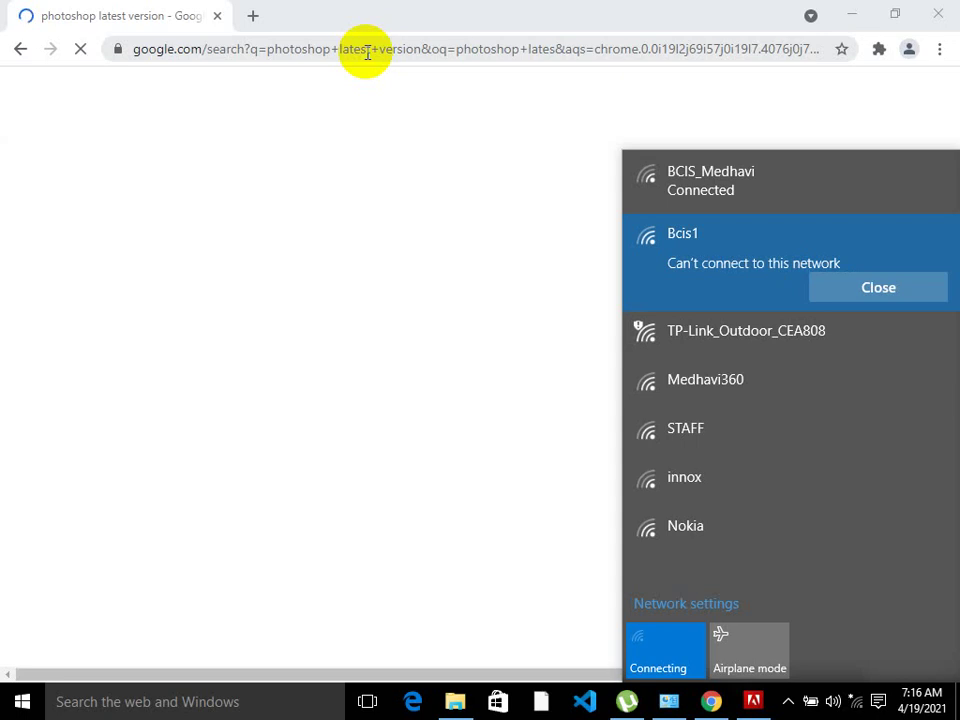
left_click(883, 289)
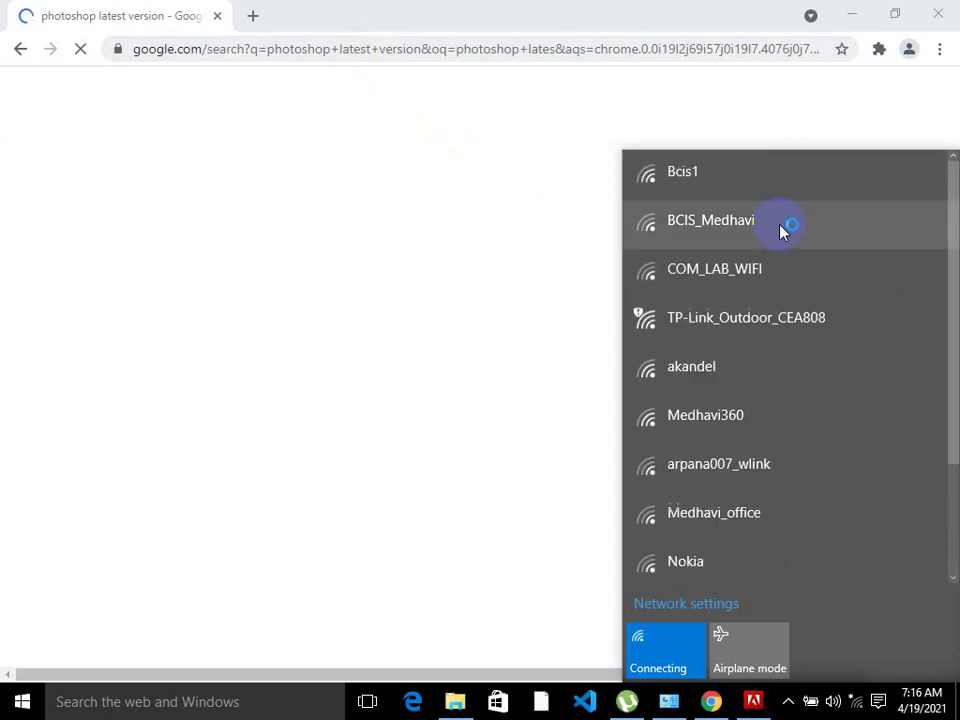
left_click(767, 195)
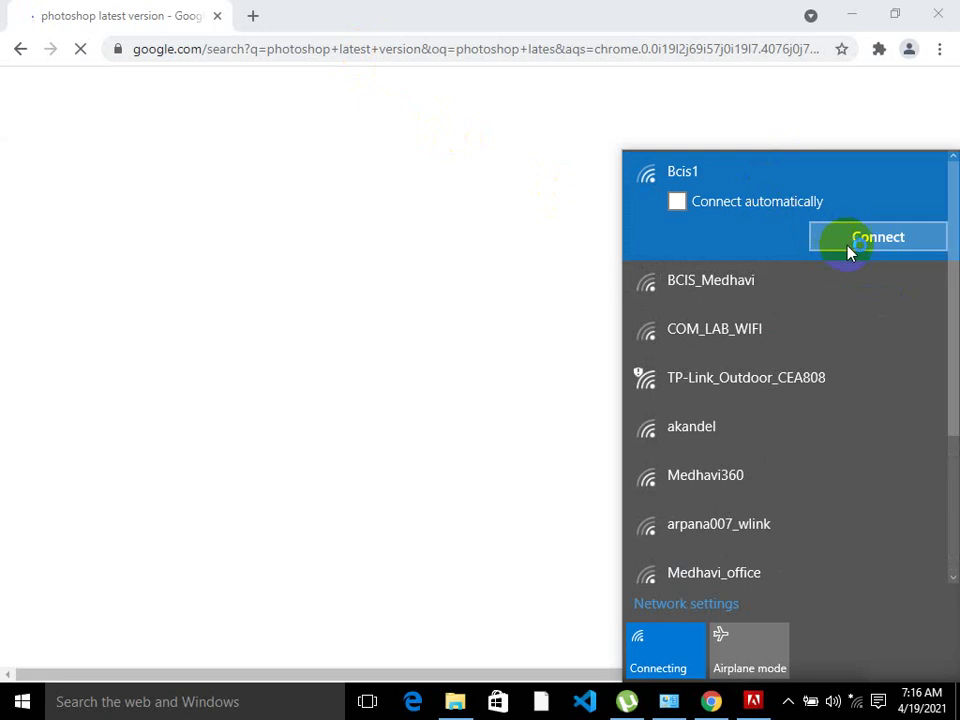
left_click(846, 251)
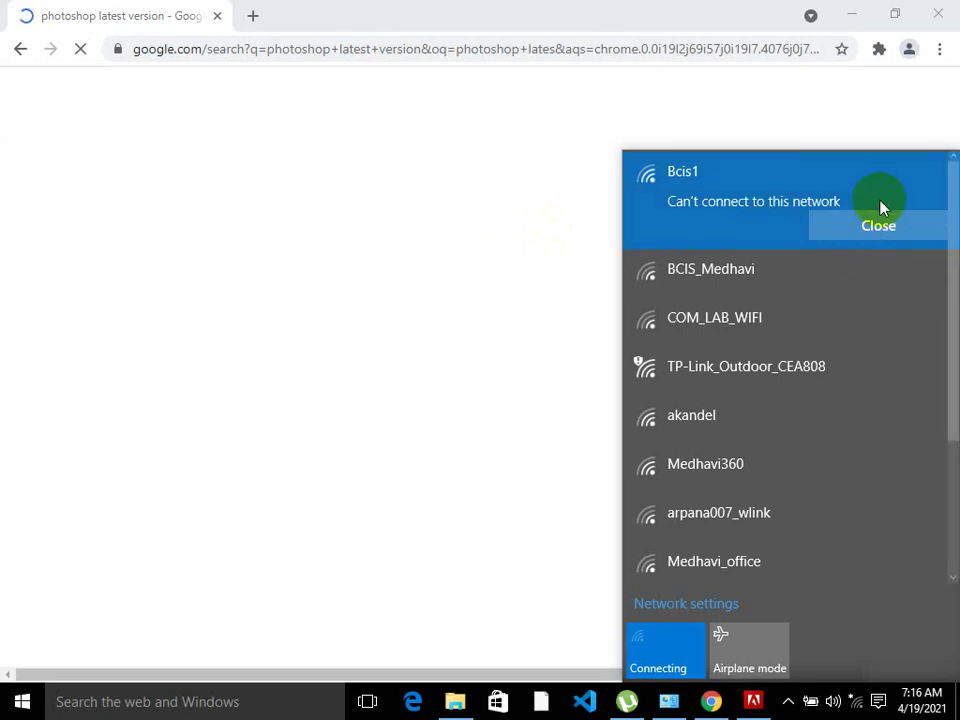
left_click(878, 225)
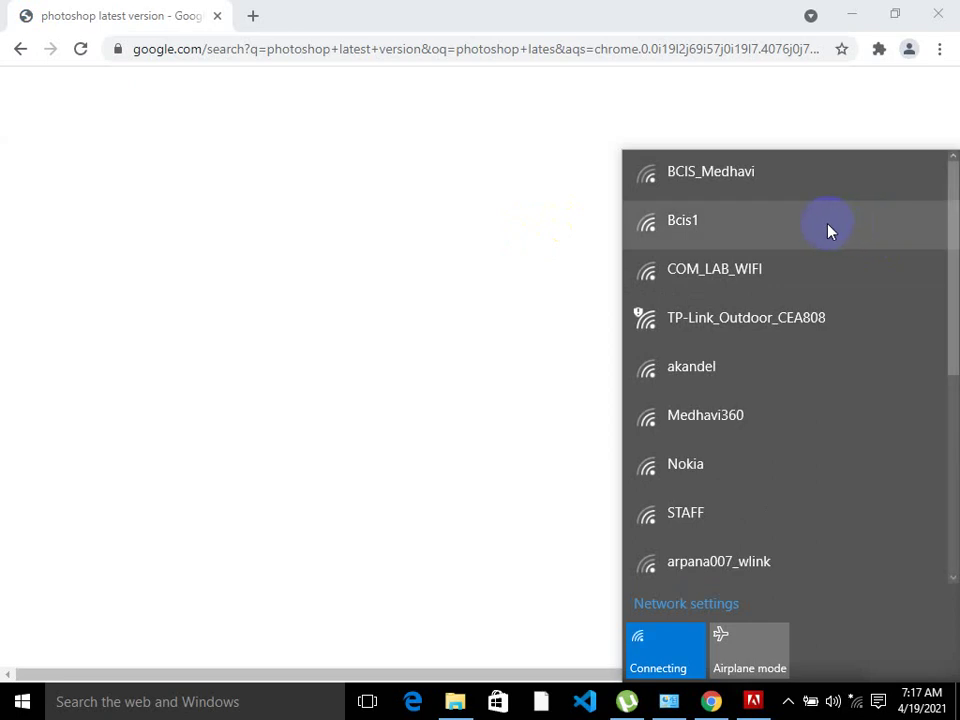
- Connect to the BCIS_Medhavi Wi-Fi network and reload the Google results page for "photoshop latest version"
left_click(810, 182)
left_click(853, 235)
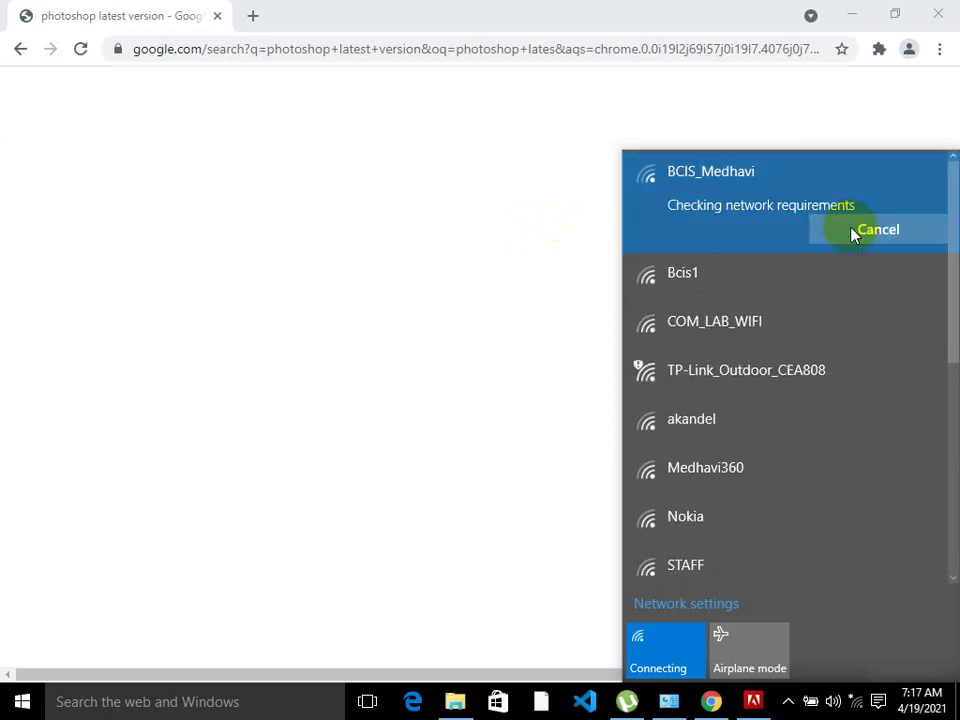
left_click(507, 50)
key("Return")
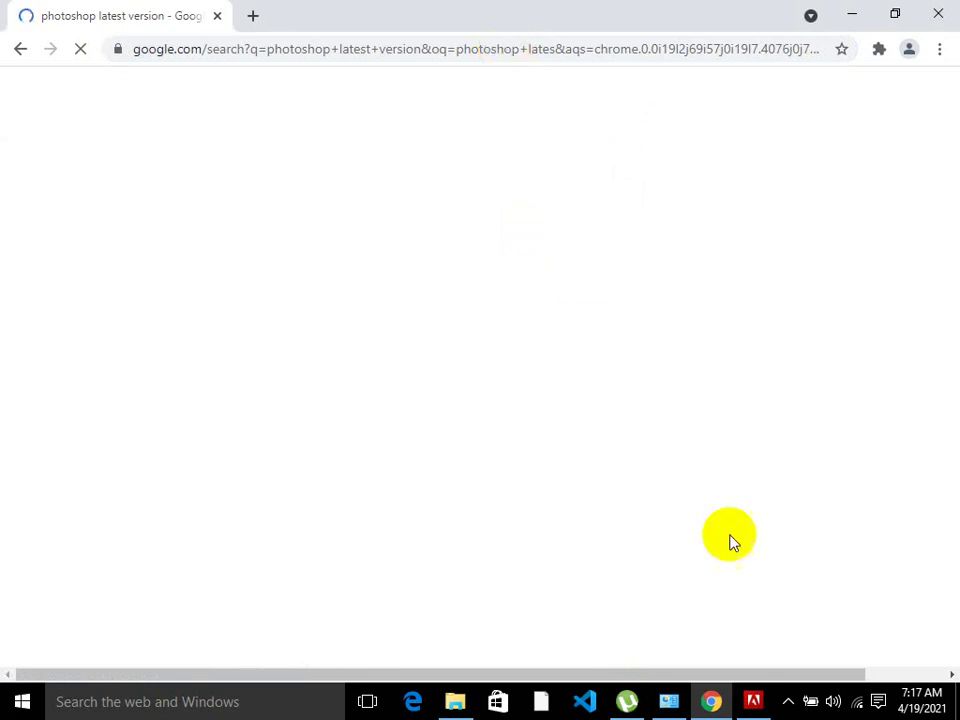
mouse_move(866, 712)
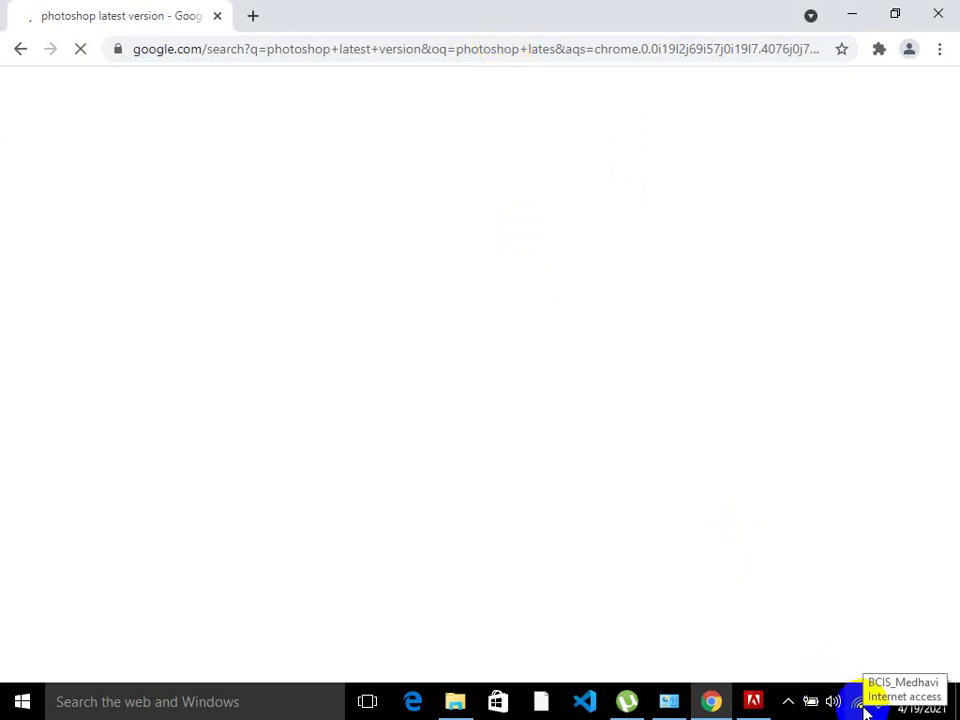
mouse_move(754, 700)
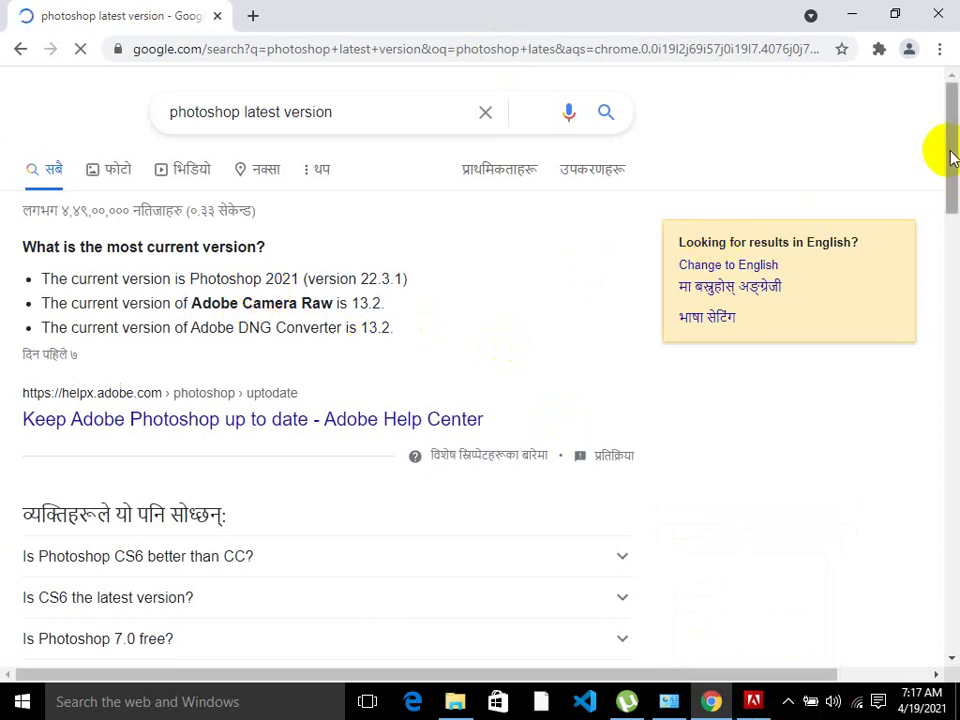
- Look through the search results for Photoshop version information and download sites
left_click(947, 285)
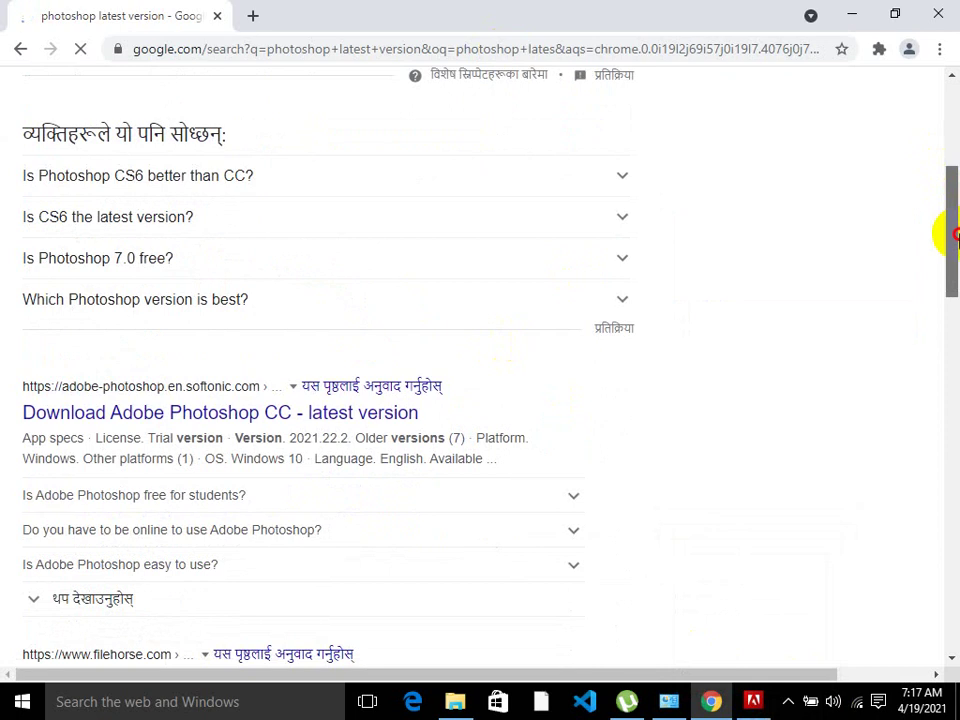
left_click_drag(954, 235, 954, 292)
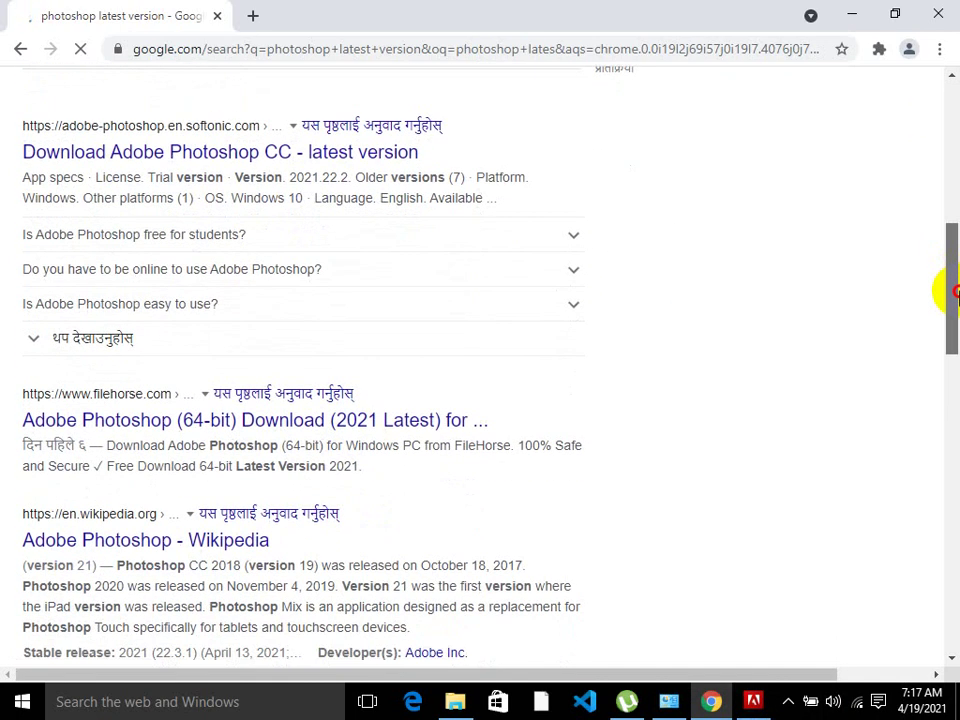
left_click_drag(955, 292, 956, 343)
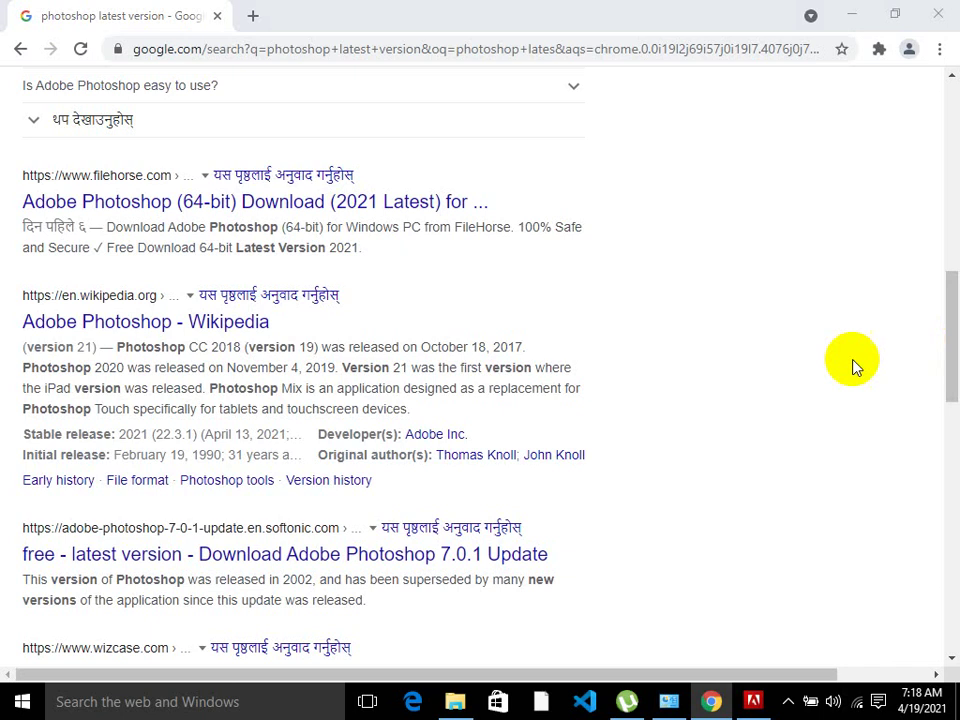
left_click(760, 376)
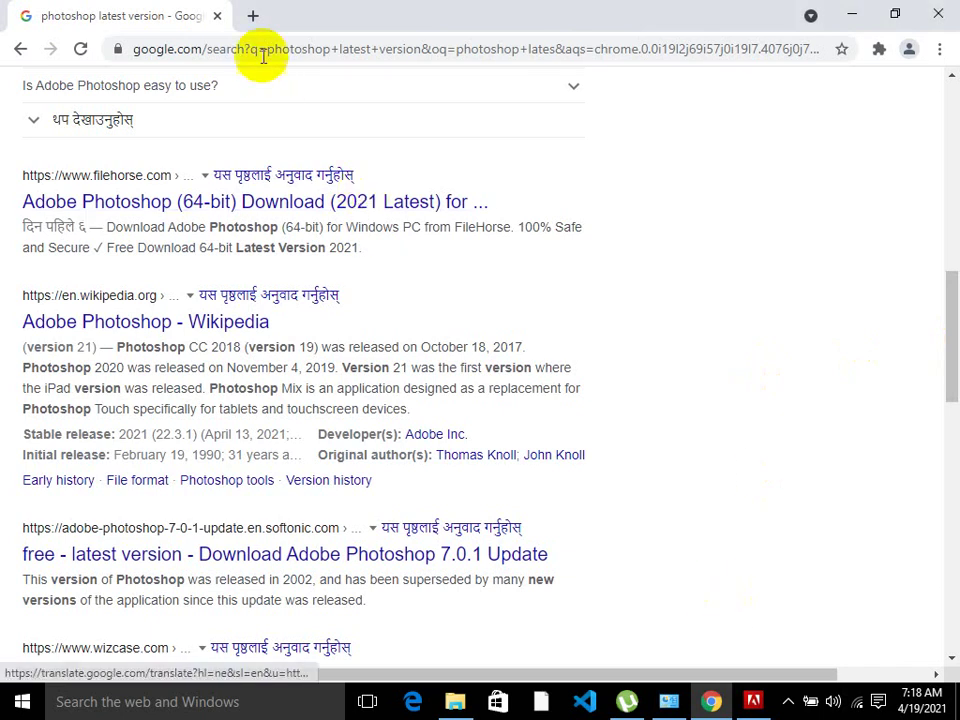
- Load gmail.com in a new browser tab beside the Photoshop search results
left_click(254, 18)
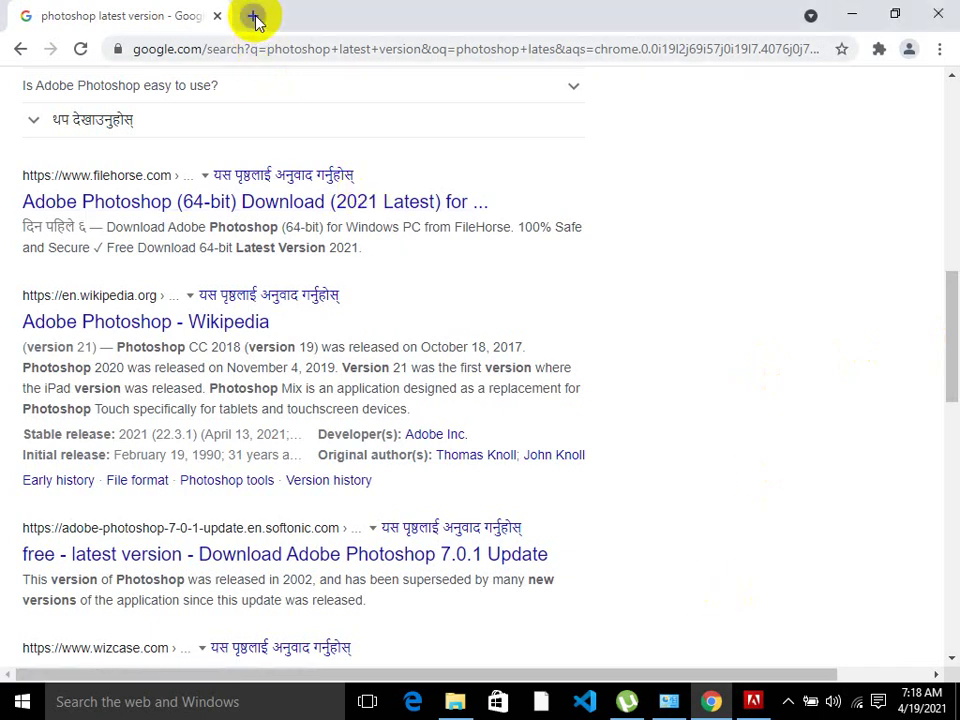
left_click(262, 50)
type("gmail.com")
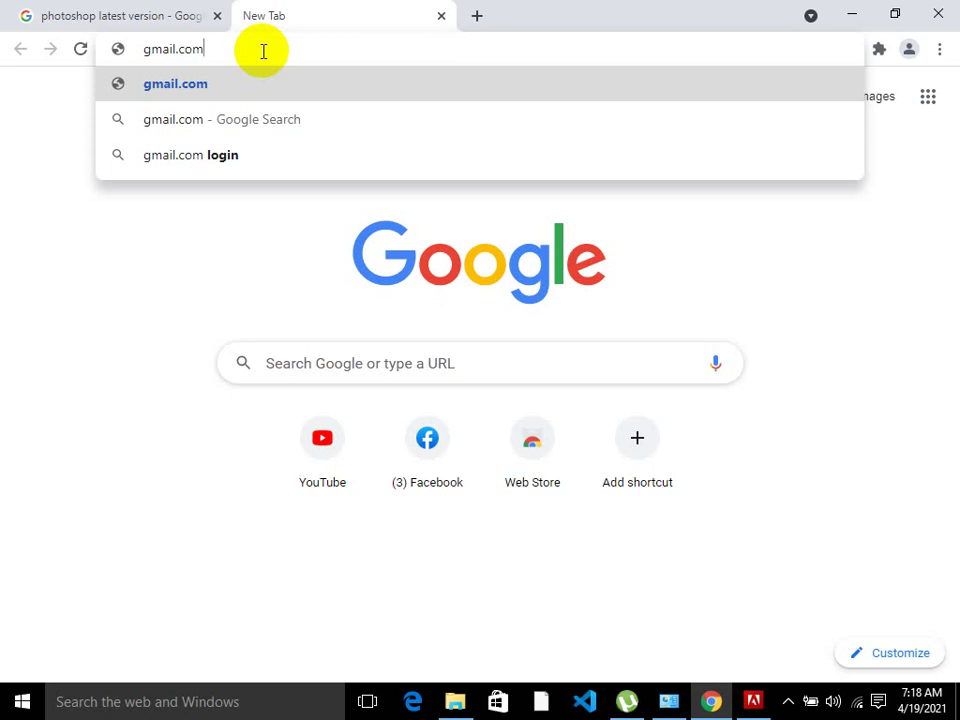
key("Return")
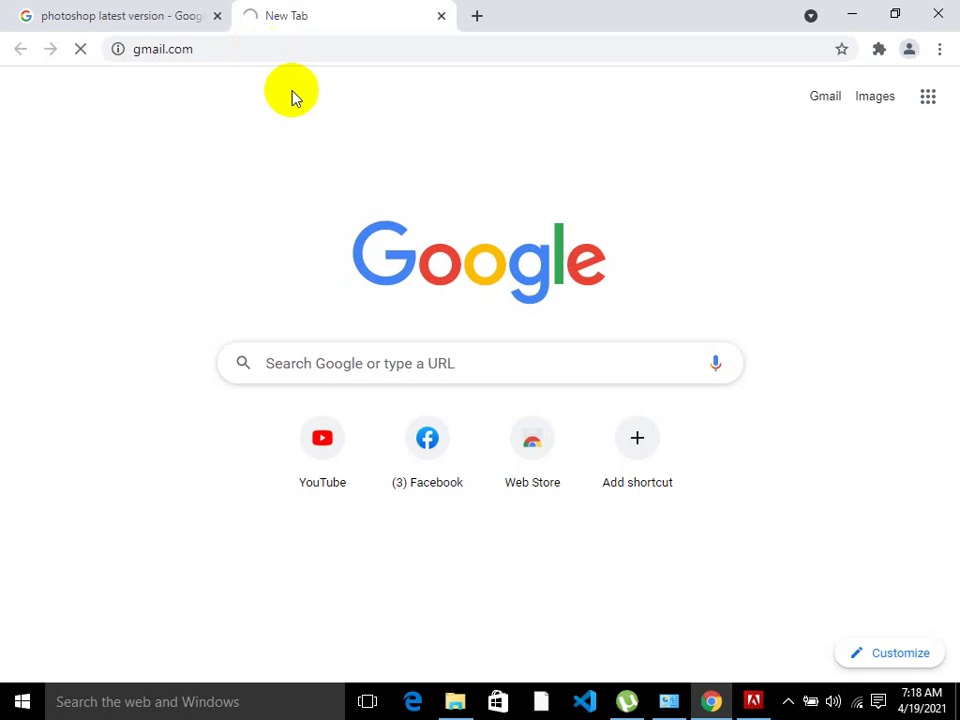
- Exit the µTorrent program running in the background and confirm the exit
left_click(788, 700)
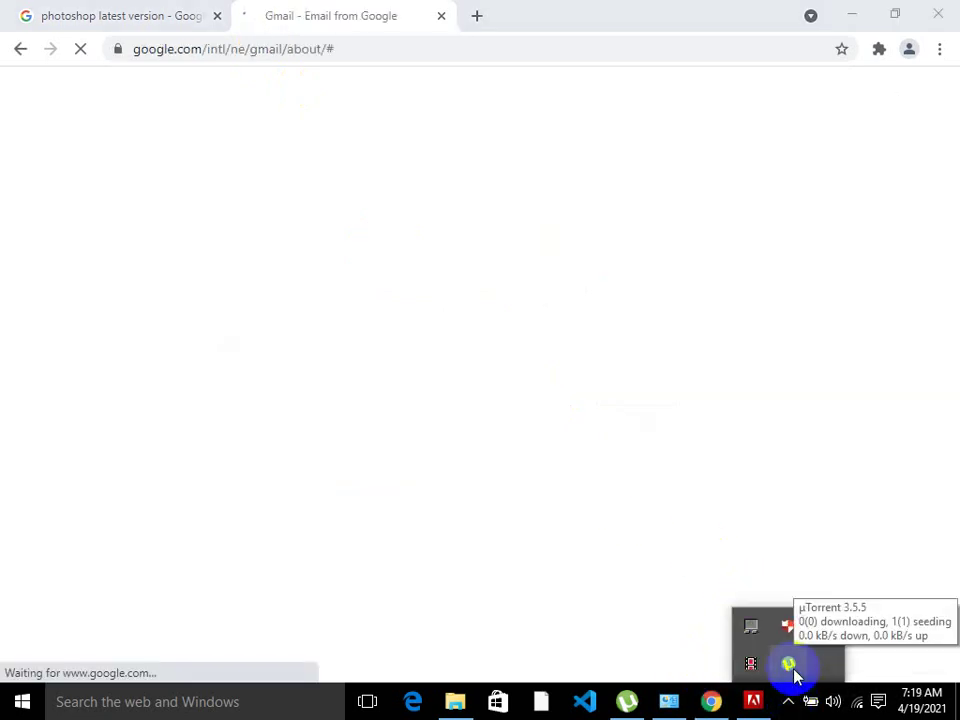
right_click(789, 665)
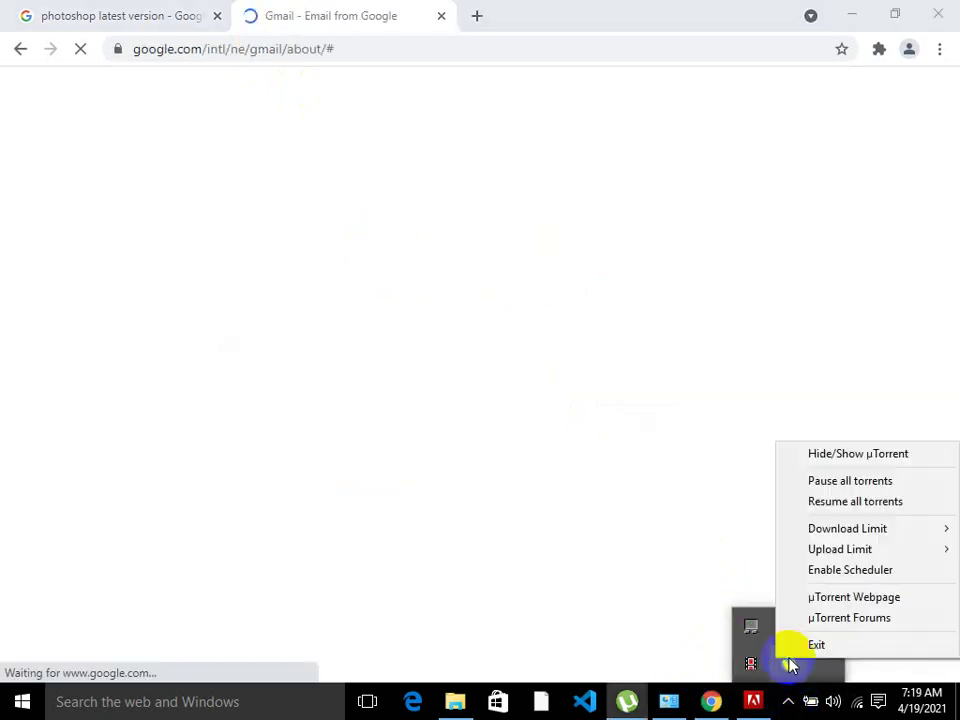
left_click(795, 642)
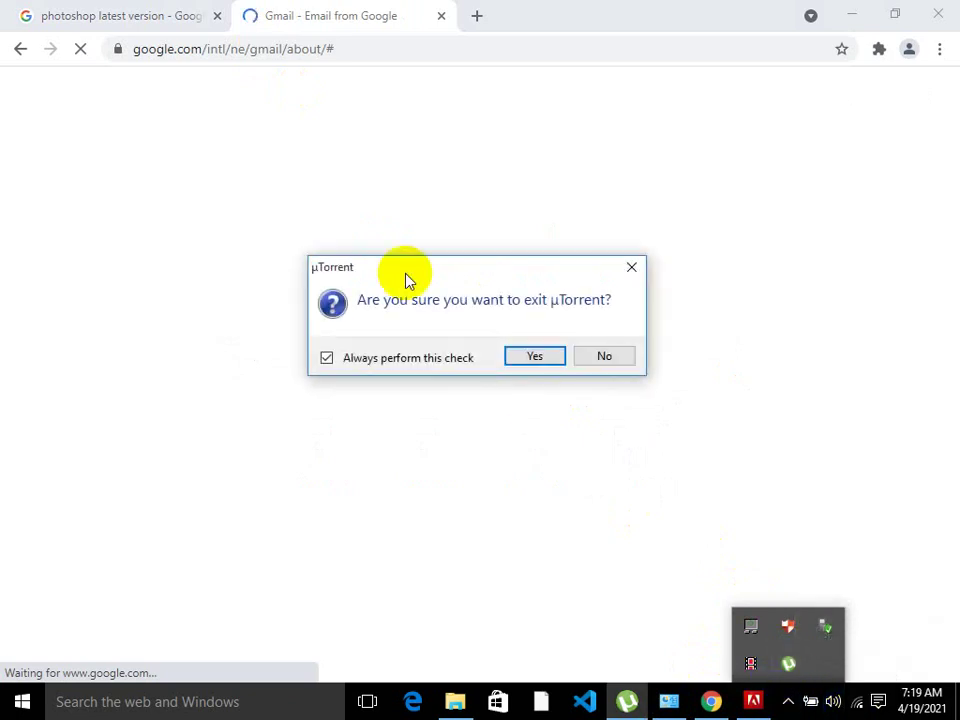
left_click(540, 362)
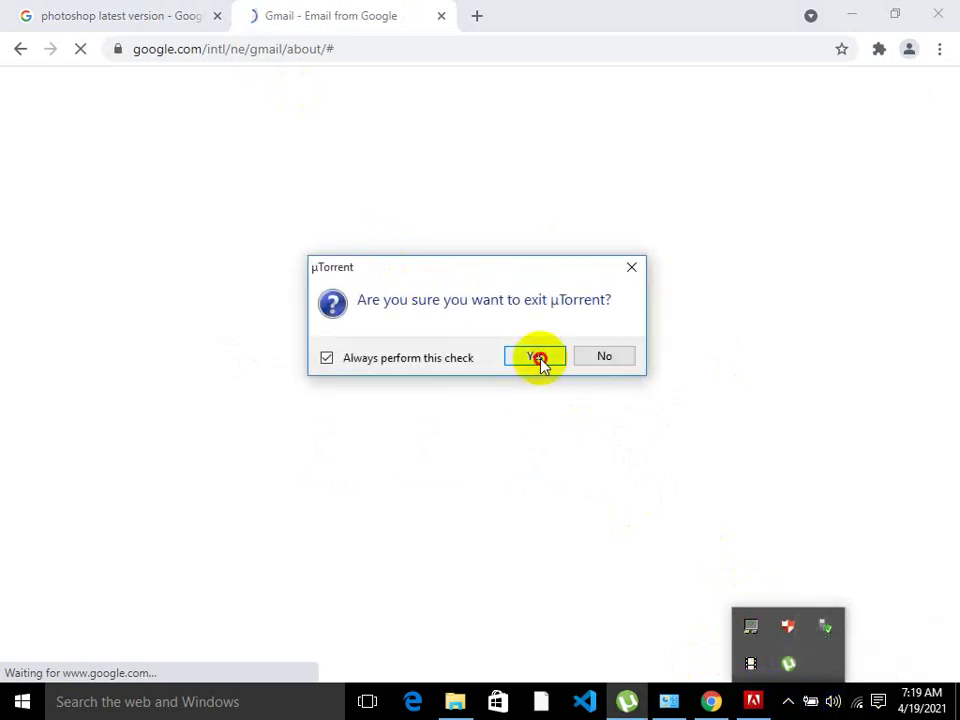
- Switch the Wi-Fi connection to the Bcis1 network with automatic connection enabled
left_click(857, 702)
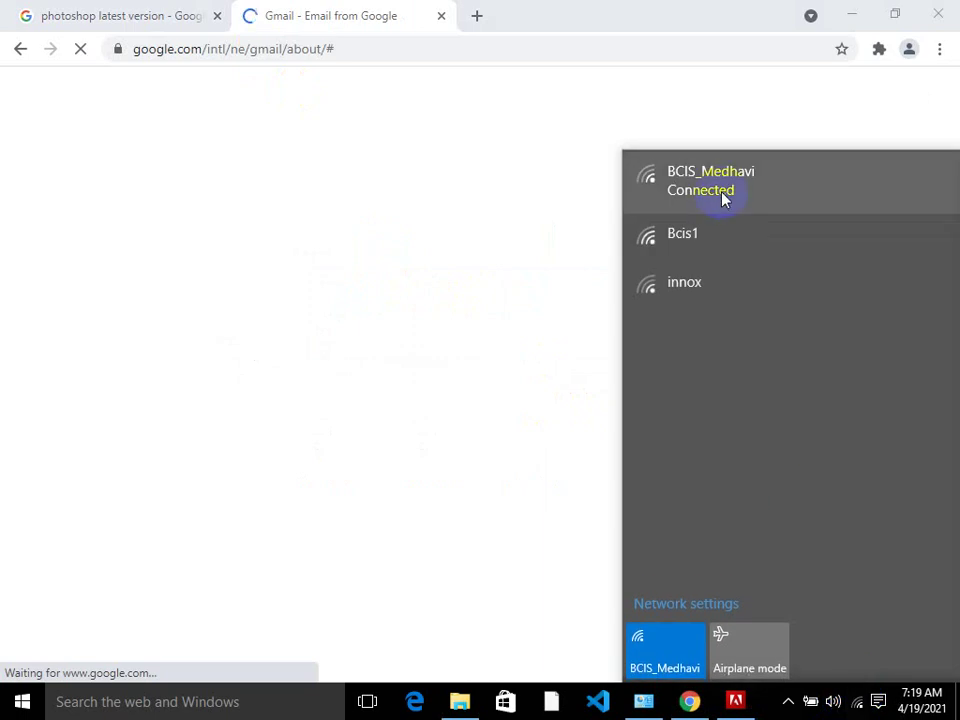
left_click(727, 244)
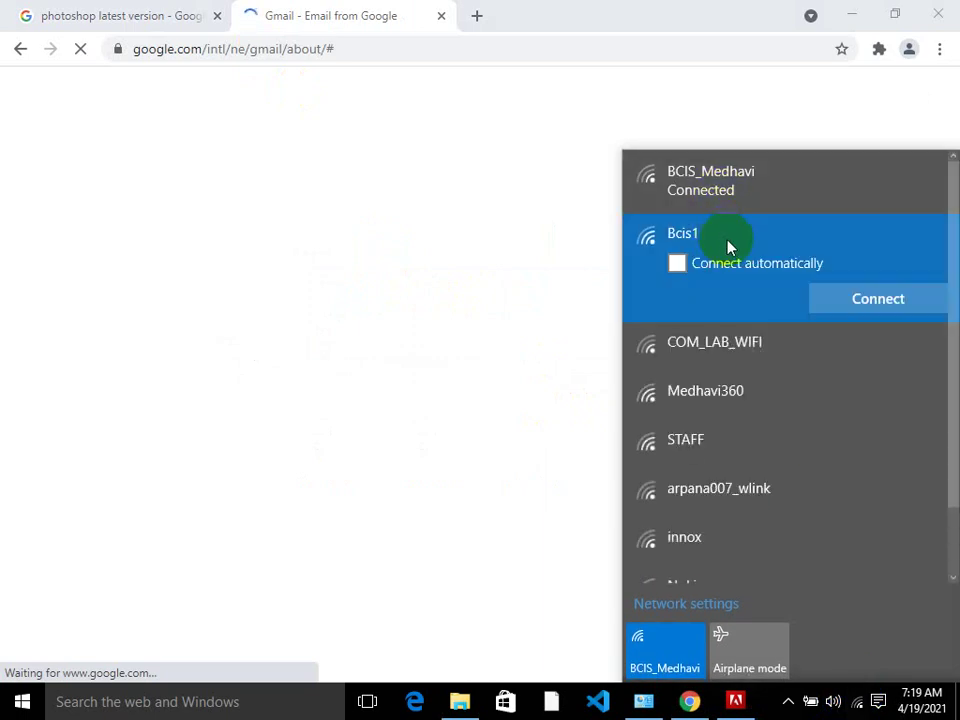
left_click(808, 266)
left_click(878, 300)
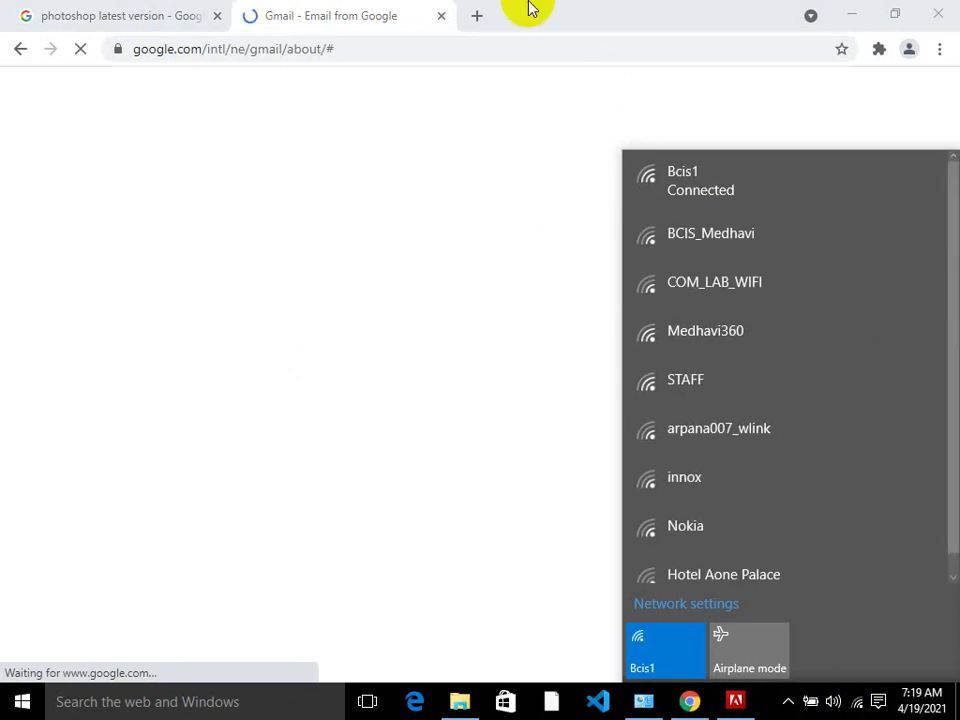
- Shrink the maximized browser window to its restored size and load gmail.com again in the same tab
left_click(515, 40)
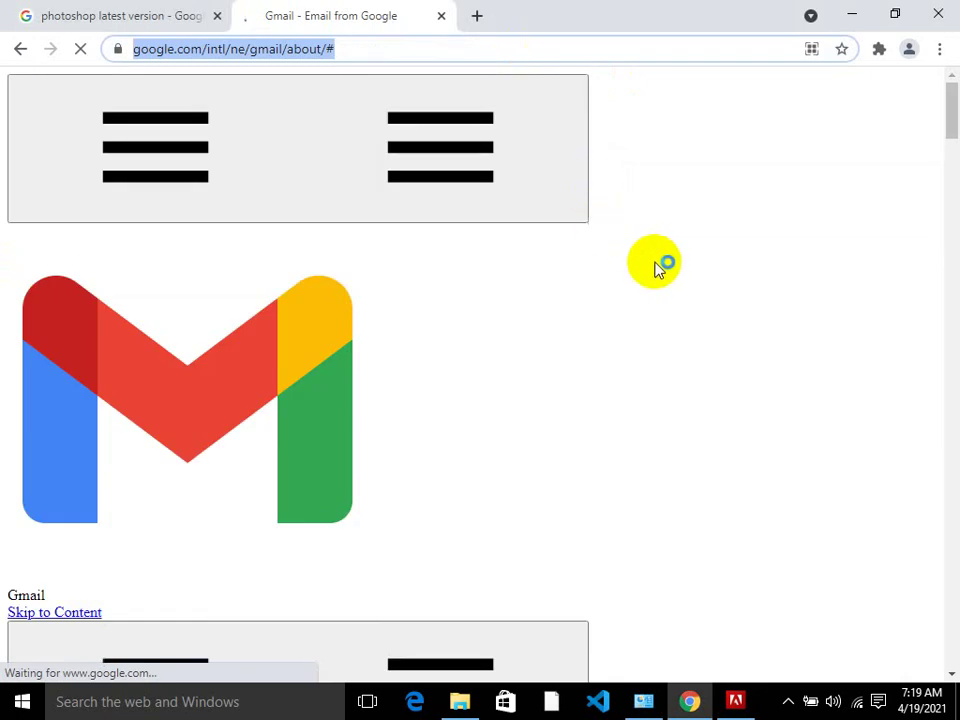
left_click(895, 14)
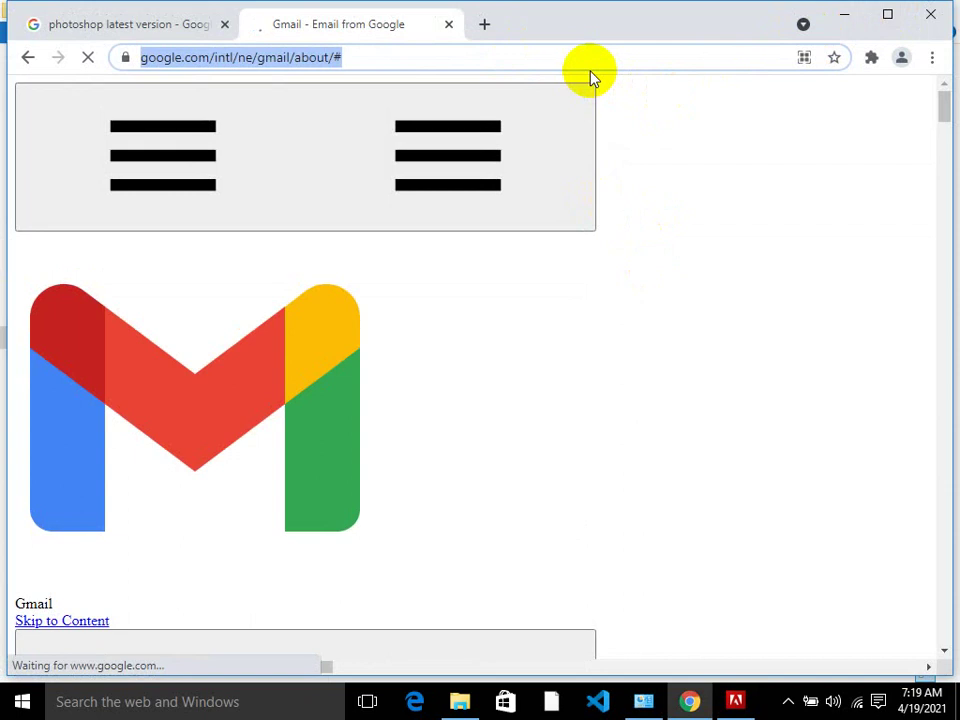
type("gmail.com")
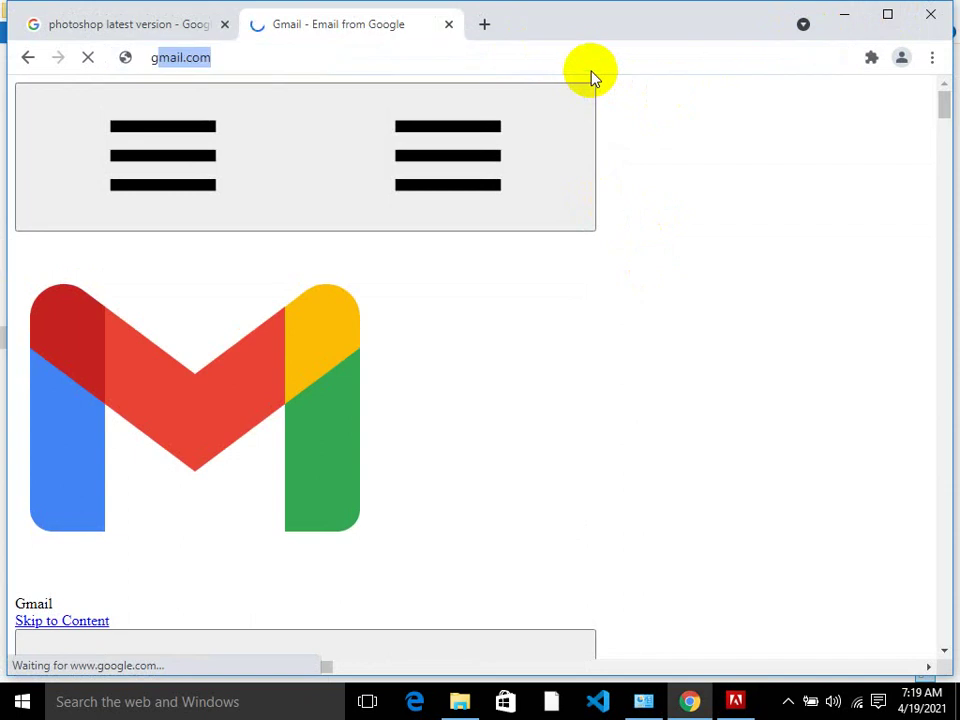
key("Return")
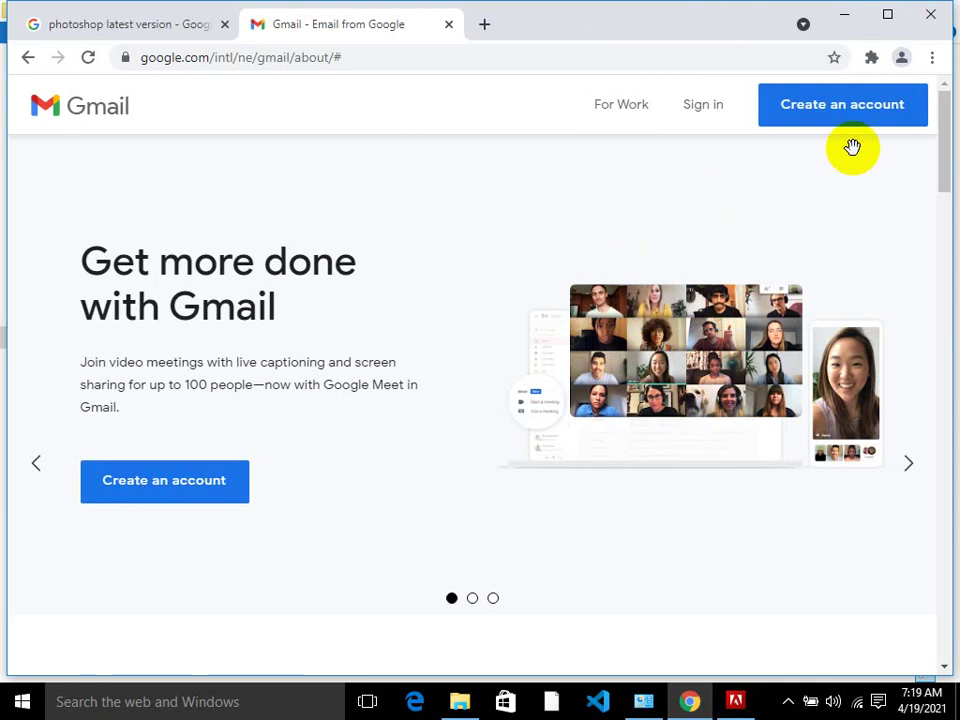
- Open a new incognito window and load gmail.com in it
left_click(932, 59)
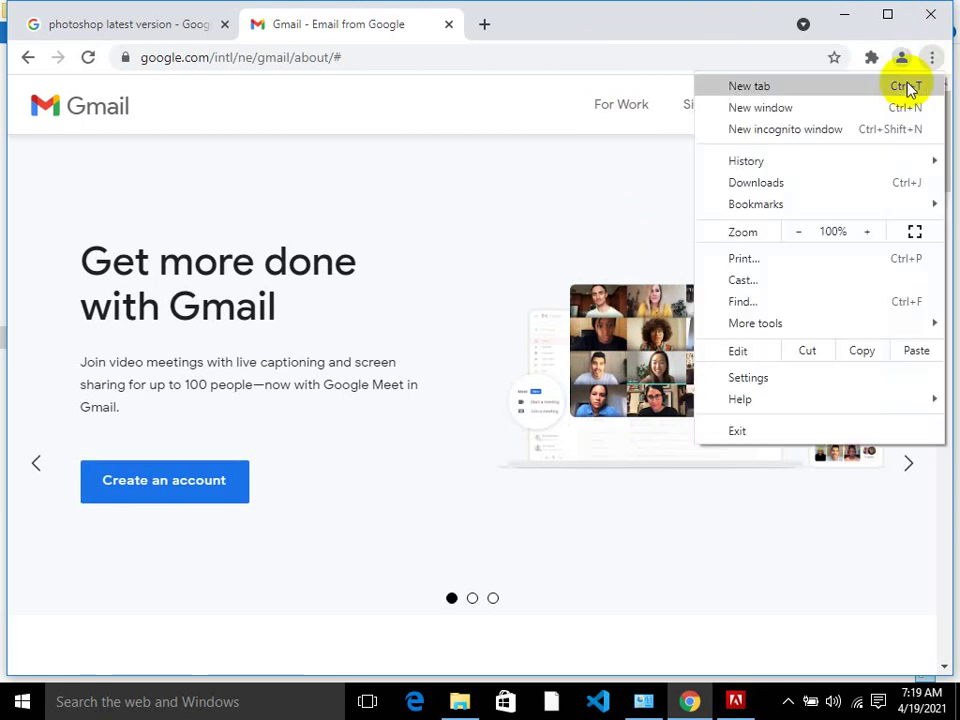
left_click(885, 128)
type("gmail.com")
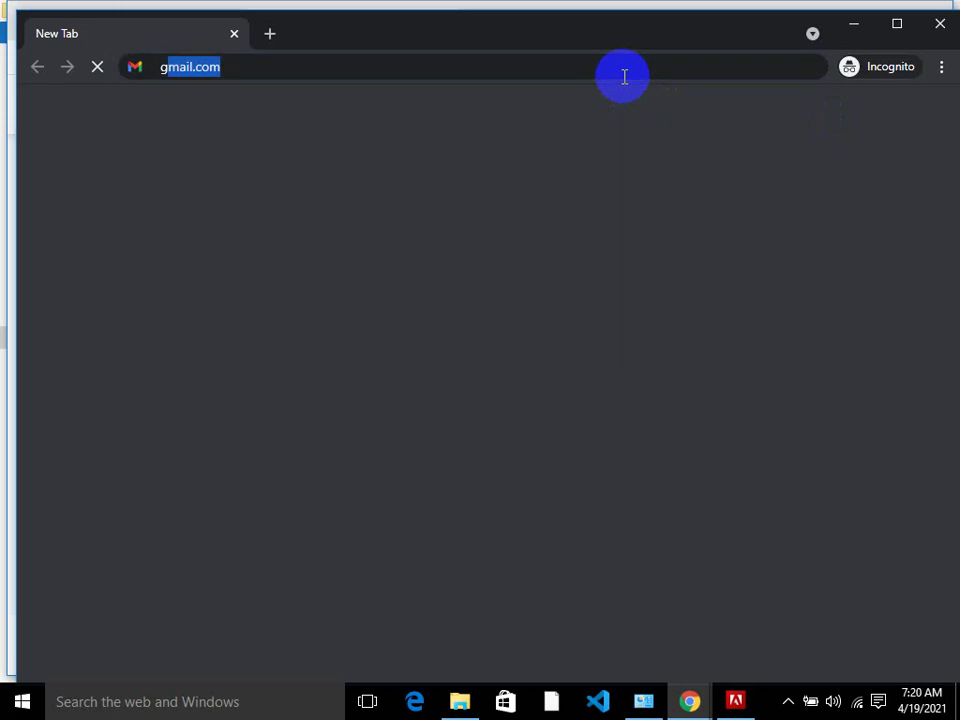
key("Return")
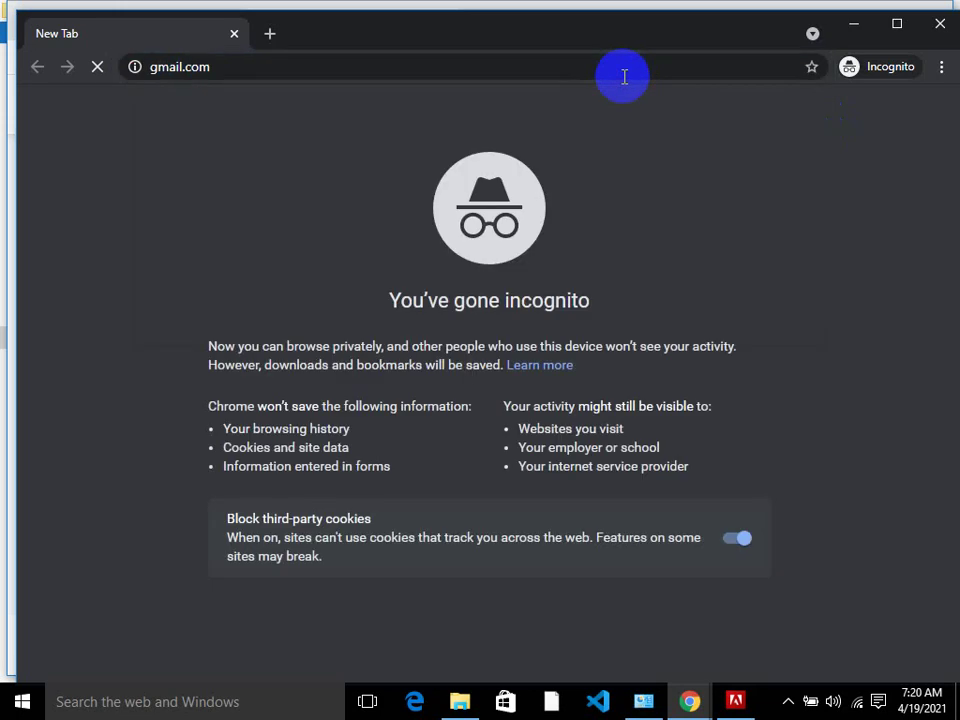